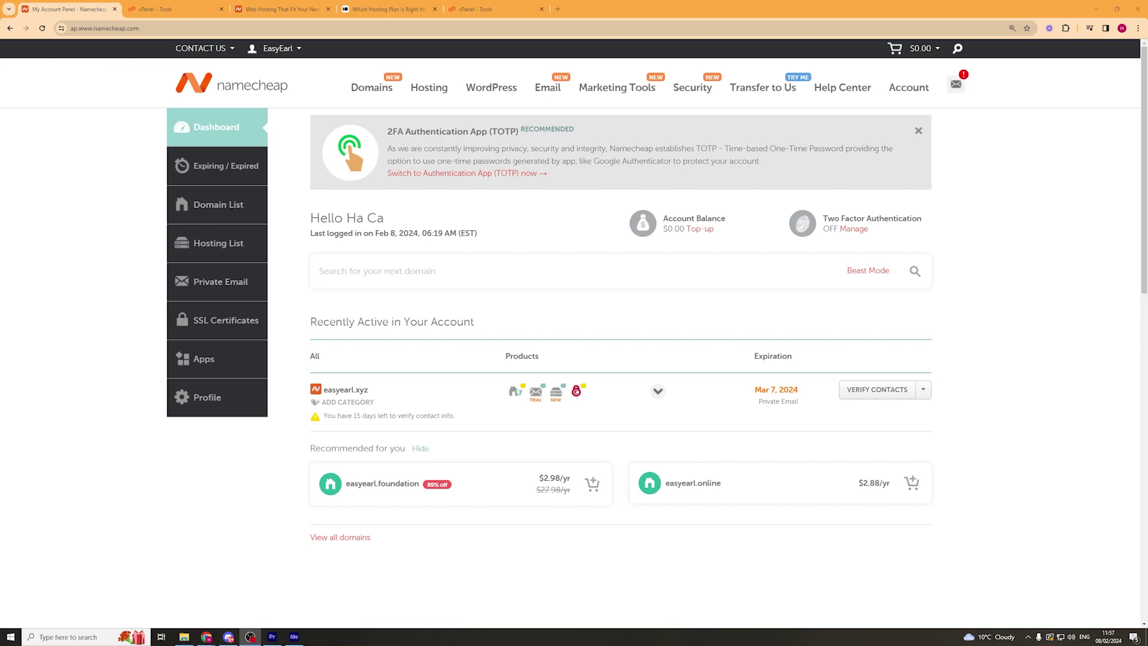
Bring up the Security menu in Namecheap's top navigation
click(502, 235)
mouse_move(699, 88)
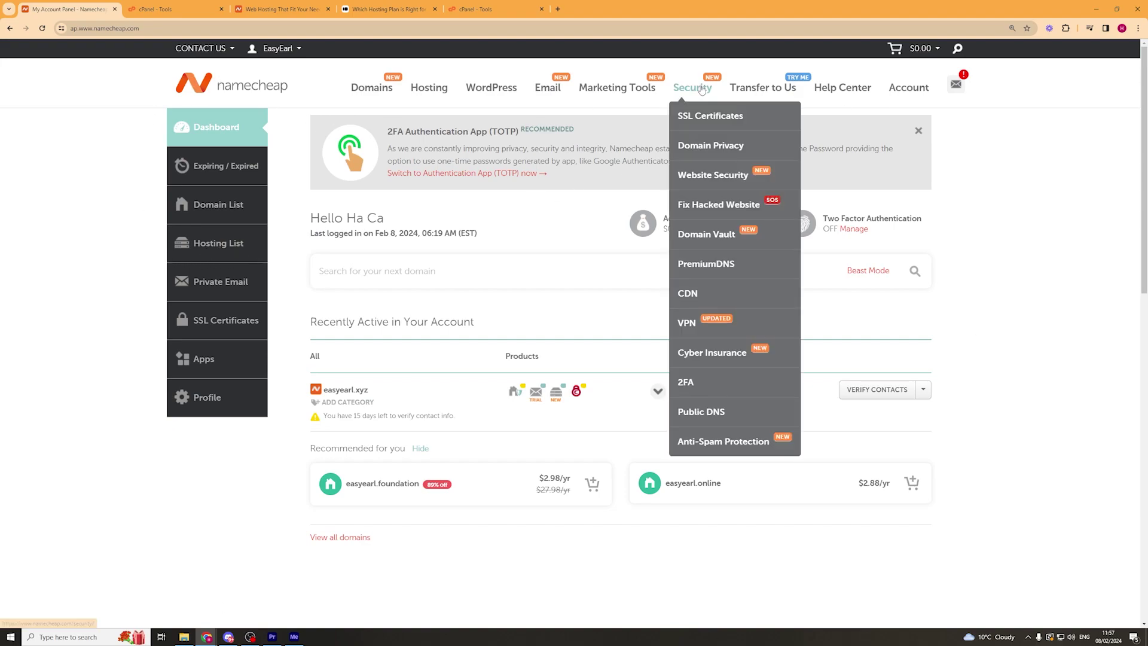
Compare the 1-year SSL Certificates prices and choose Buy Now for PositiveSSL
click(696, 125)
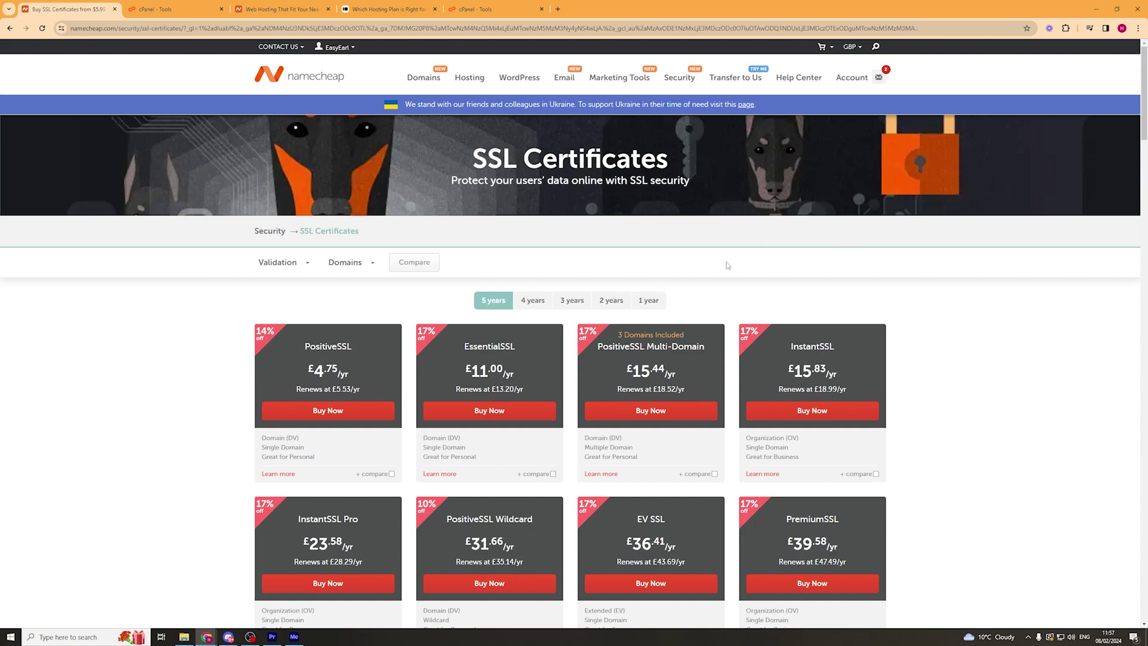
click(649, 300)
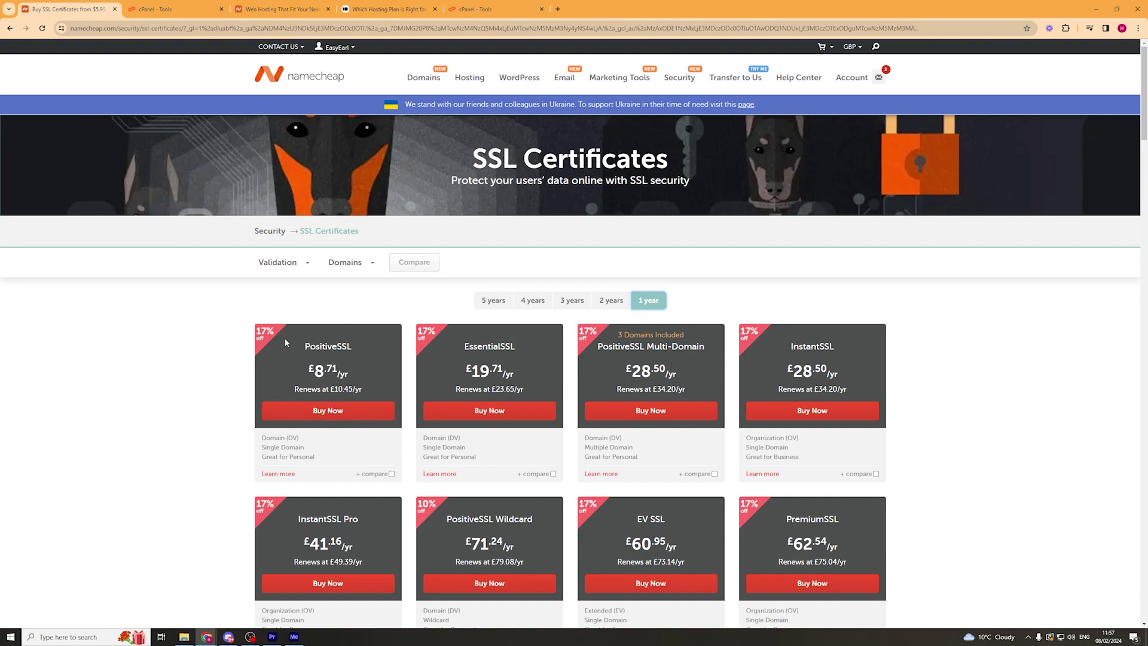
middle_click(1014, 355)
scroll(396, 313, down, 10)
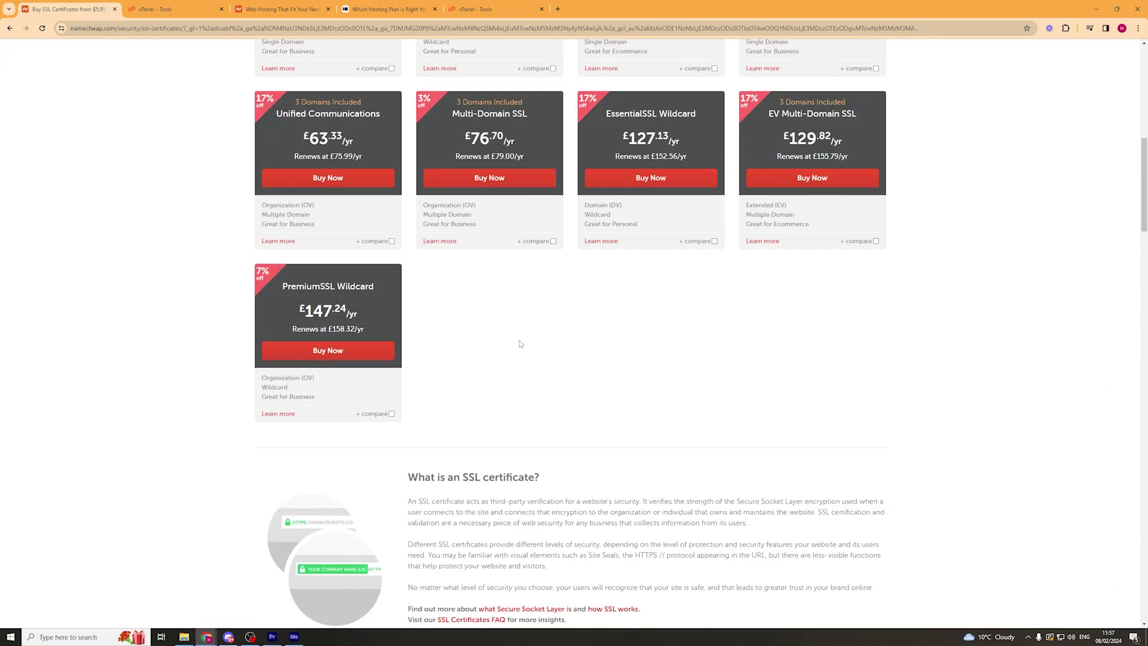
scroll(396, 313, up, 1)
scroll(396, 313, up, 5)
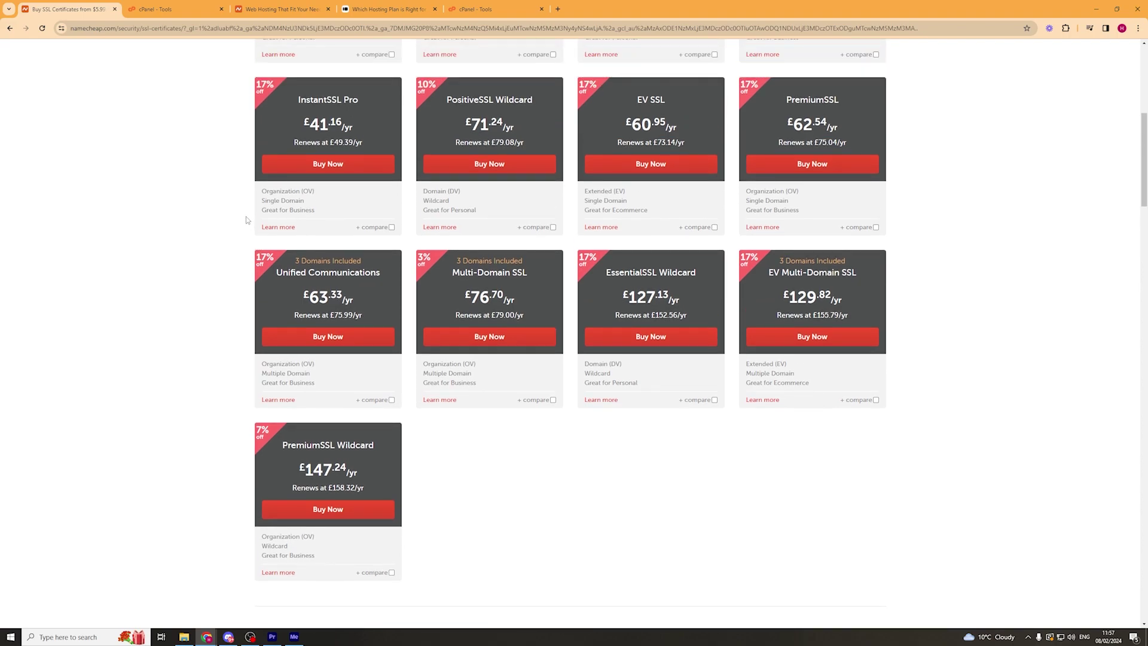
scroll(208, 200, up, 2)
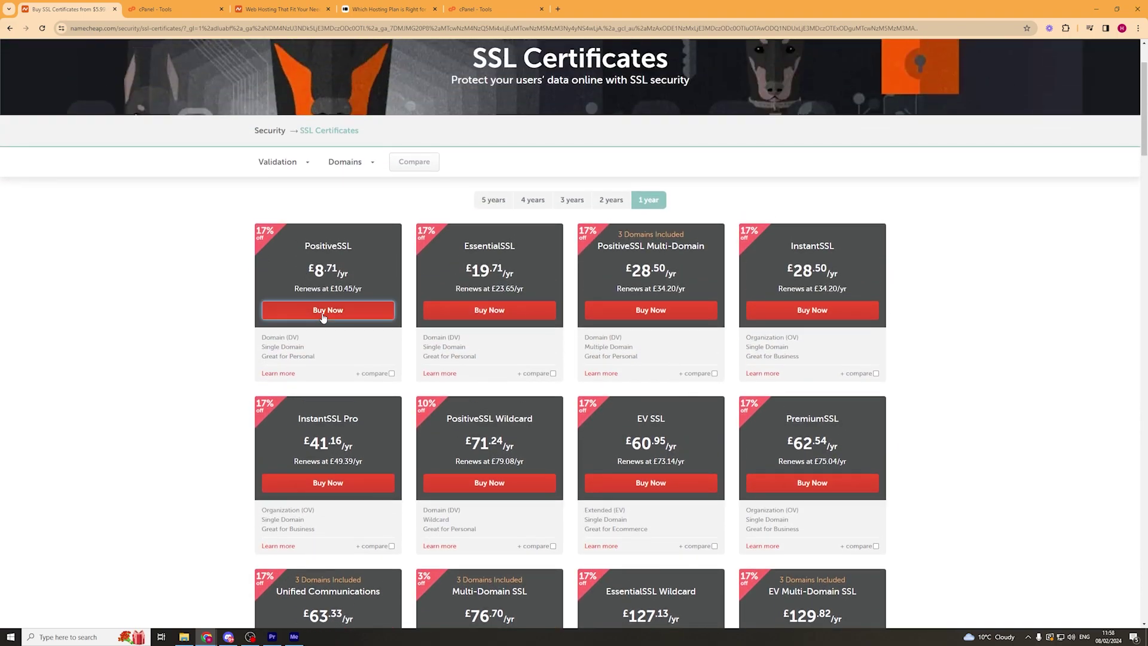
click(328, 311)
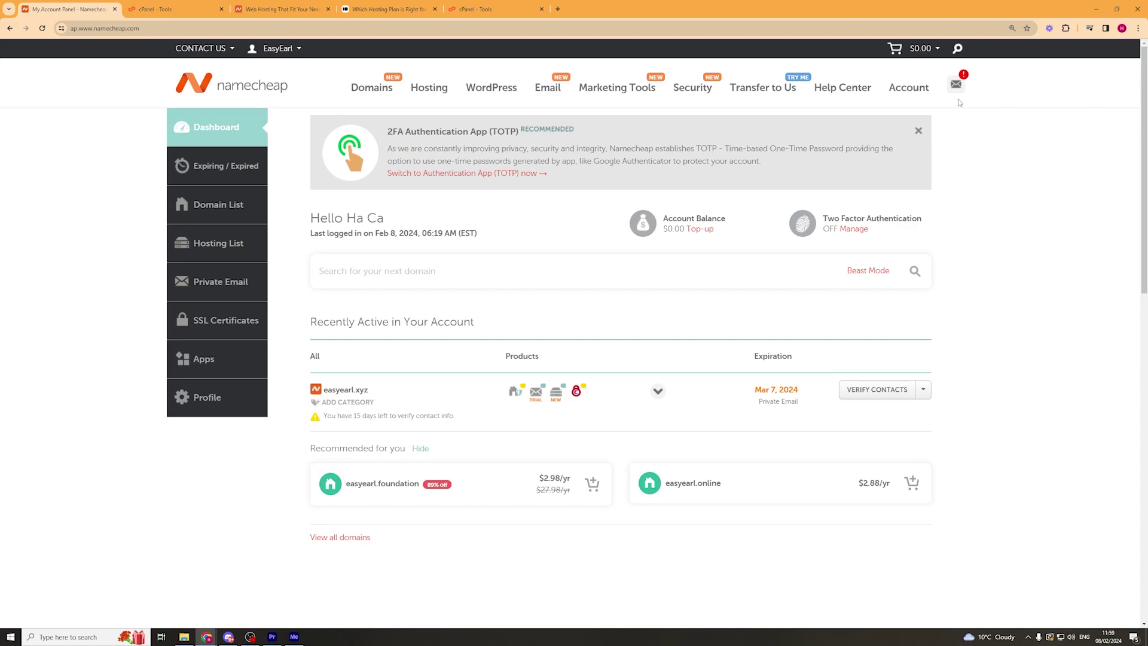
From the Domain List's SSL Certificates section, activate the new PositiveSSL certificate
click(186, 207)
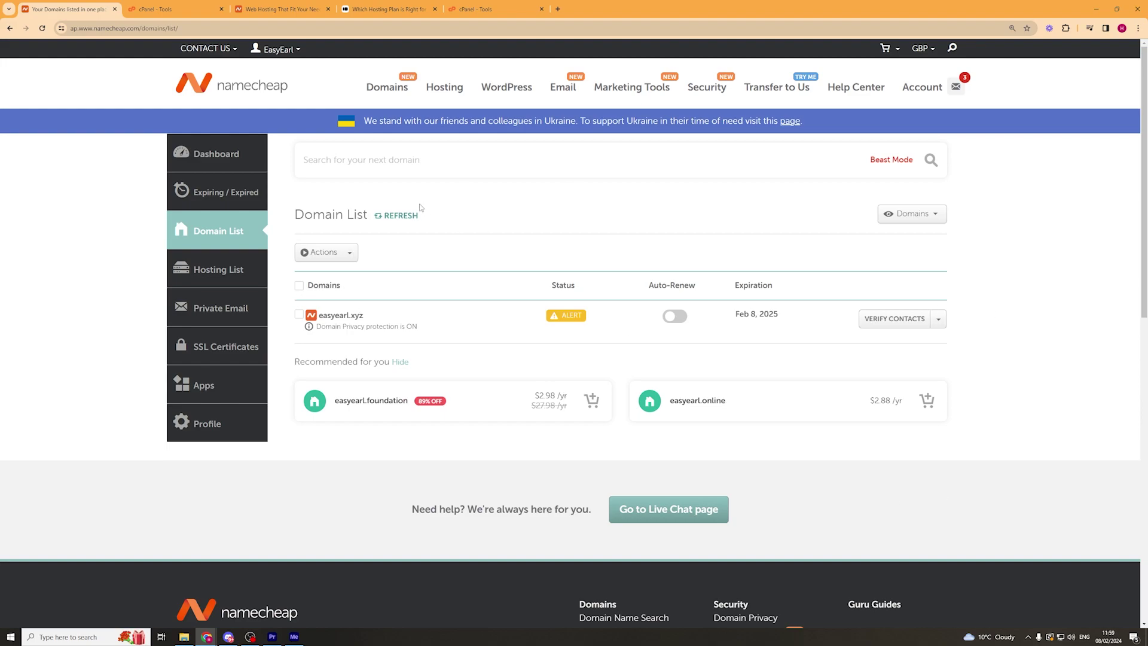
click(199, 355)
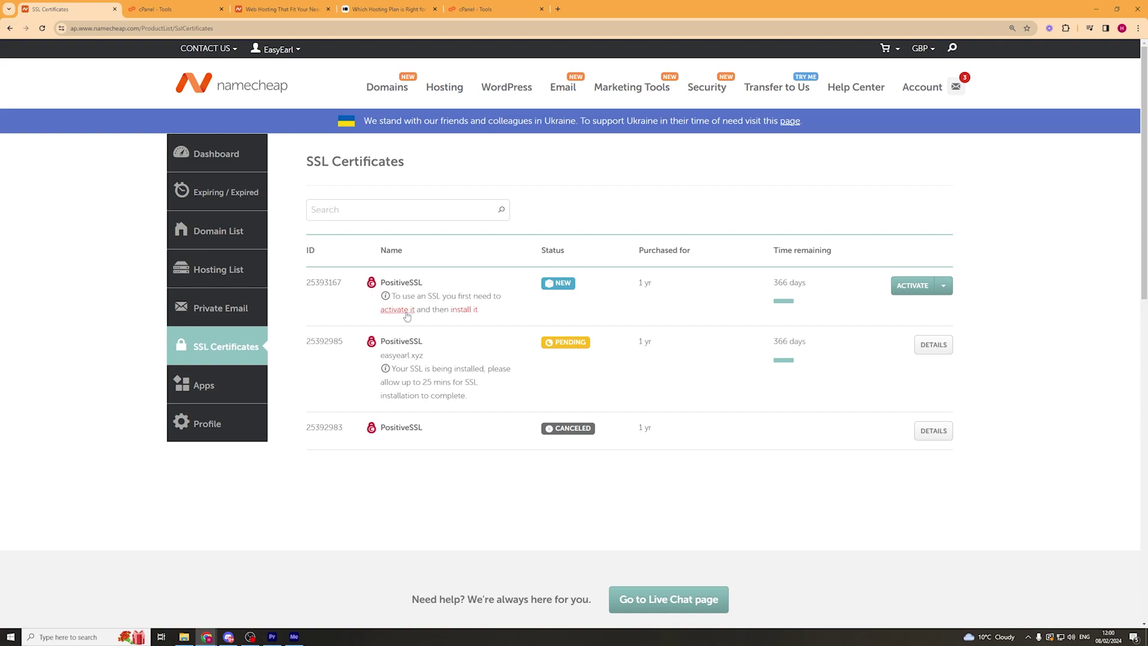
click(909, 286)
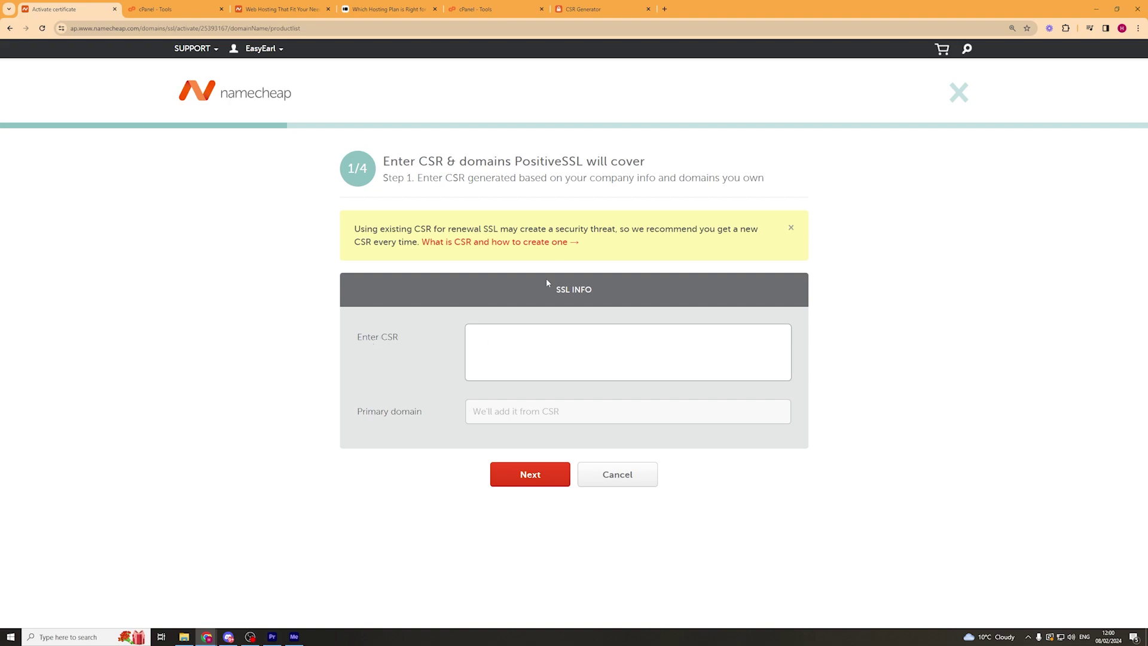
Generate a CSR for easyearl.xyz with London locality and state, organization N/A, country UK
click(583, 11)
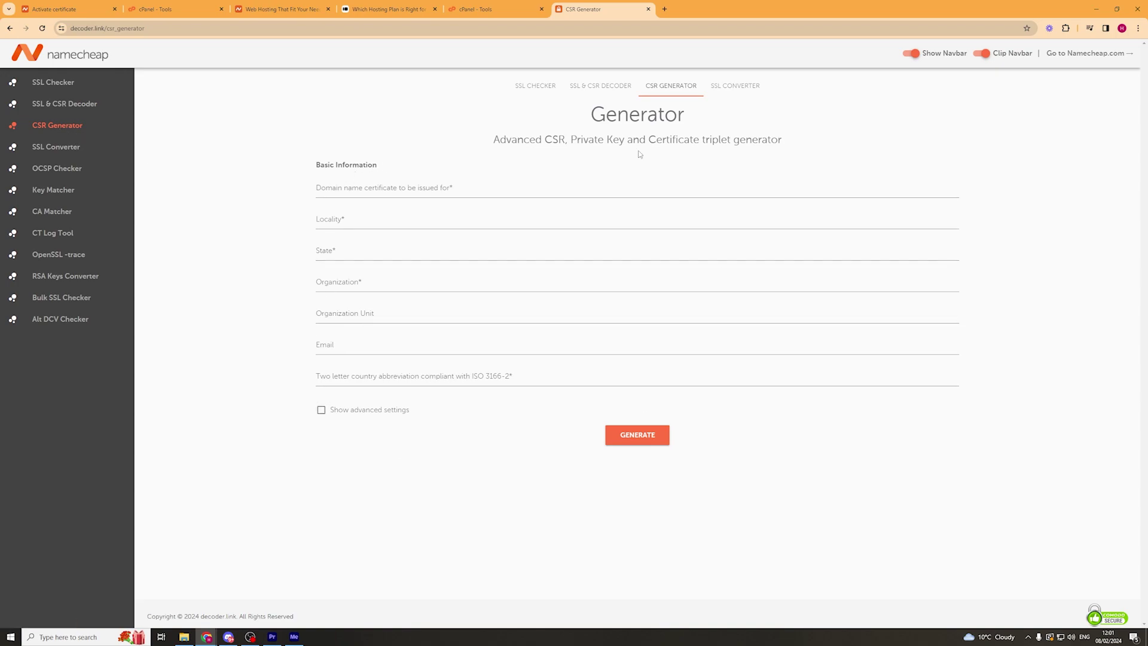
click(342, 191)
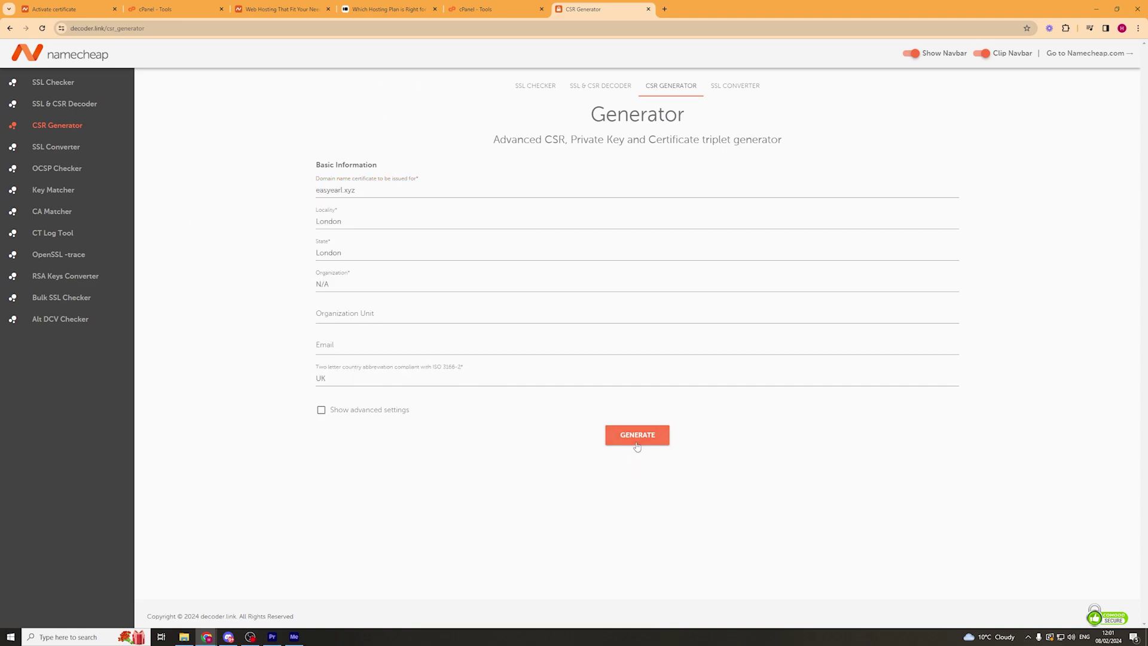
click(637, 446)
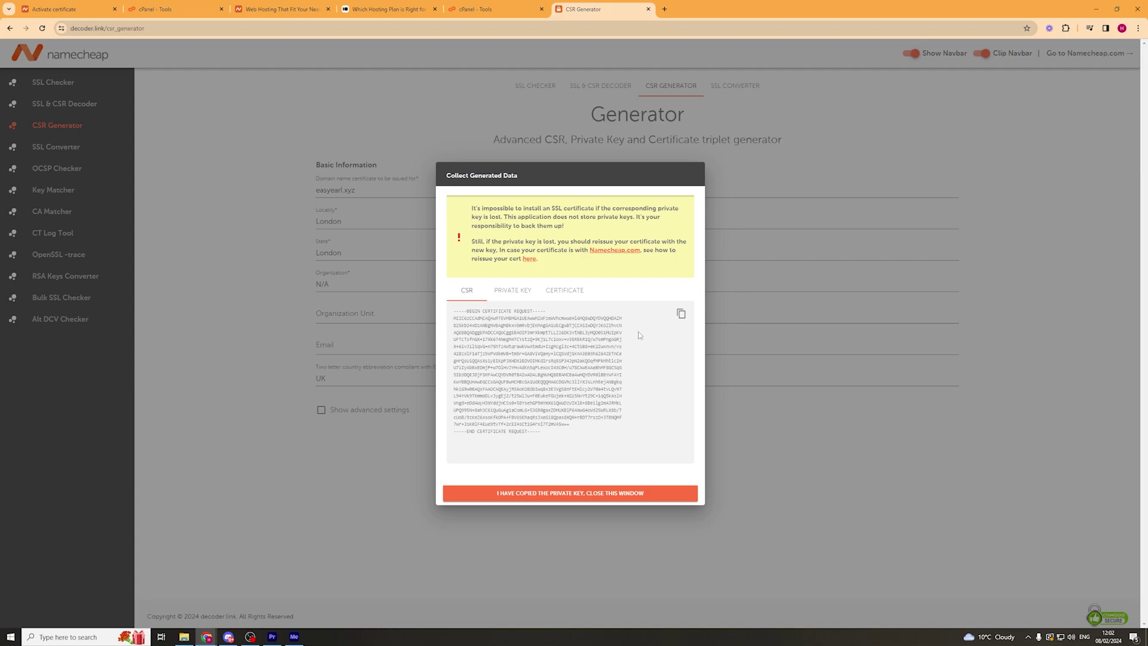
Paste the generated CSR into Namecheap's Enter CSR field and continue
click(682, 313)
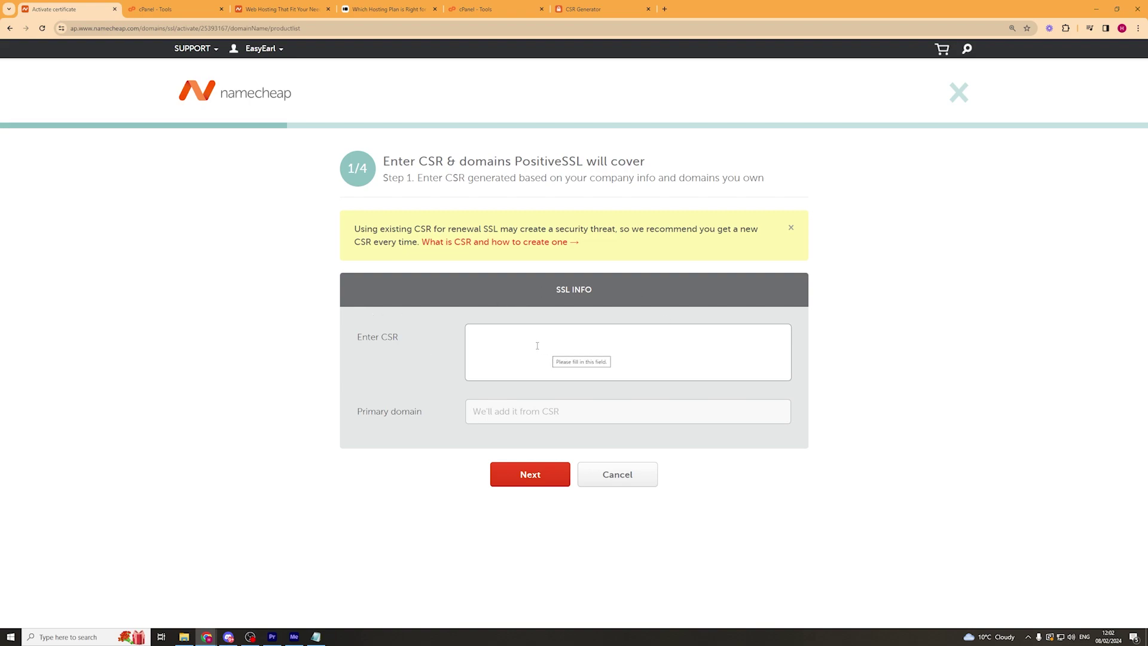
key(ctrl+v)
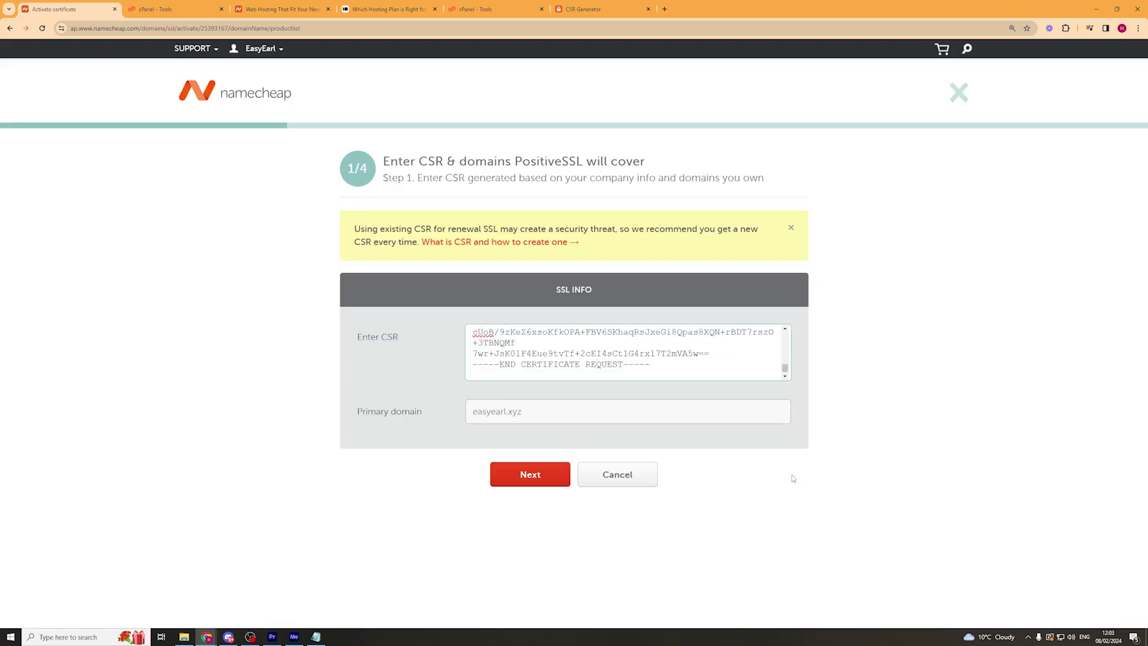
click(529, 477)
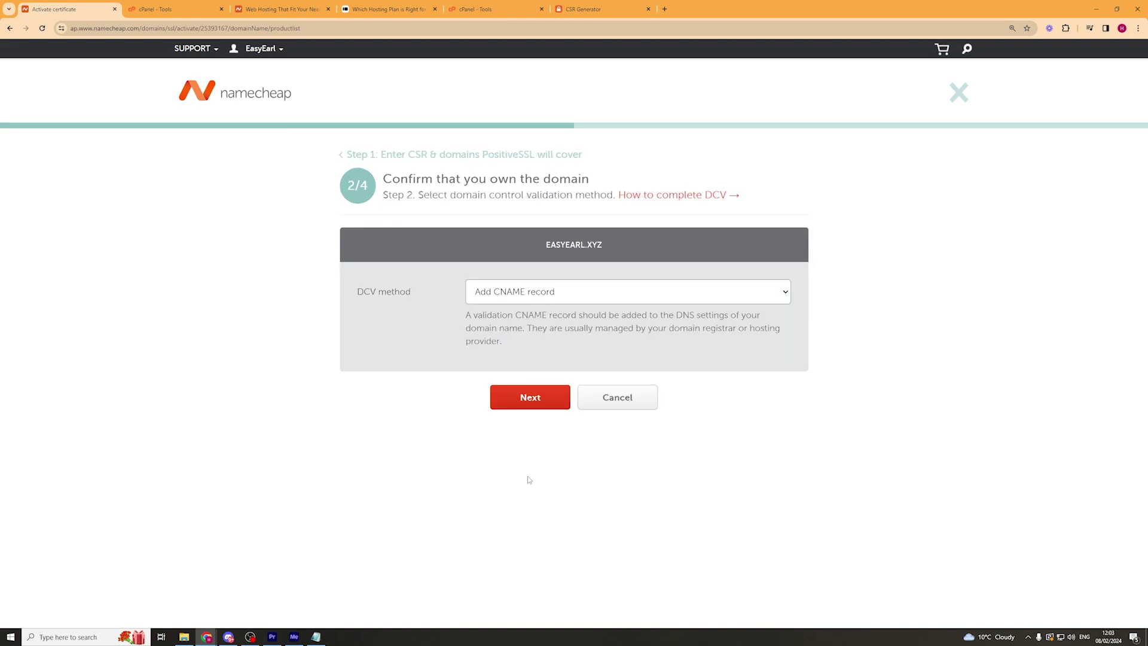
Keep Add CNAME record as the validation method and continue to contacts
click(589, 292)
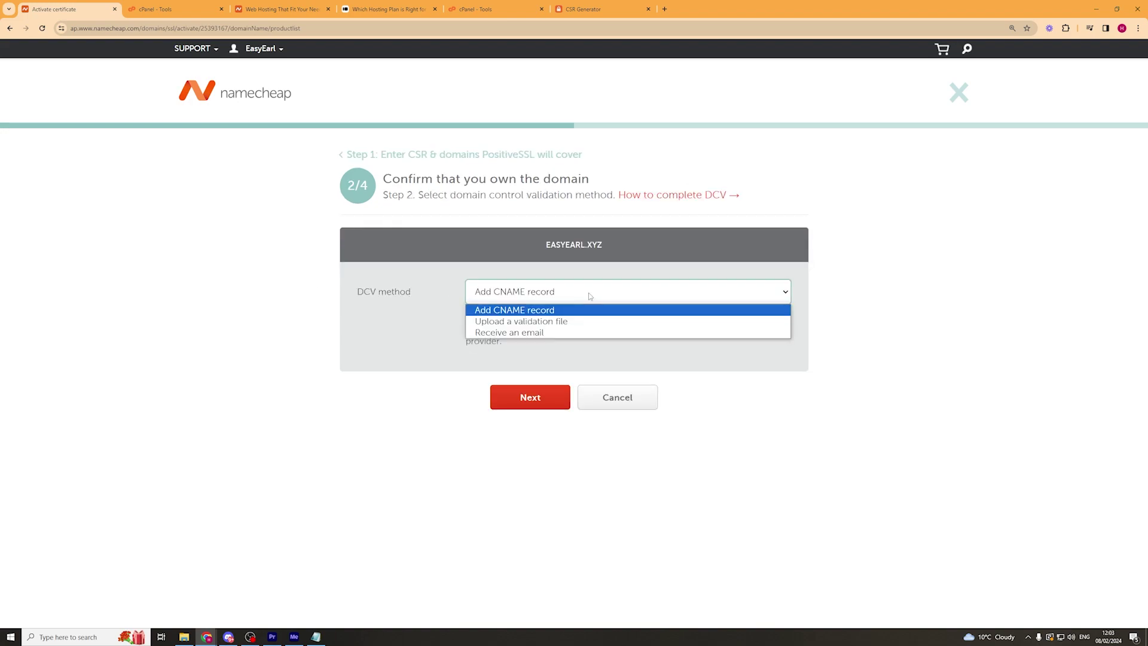
click(538, 310)
click(522, 292)
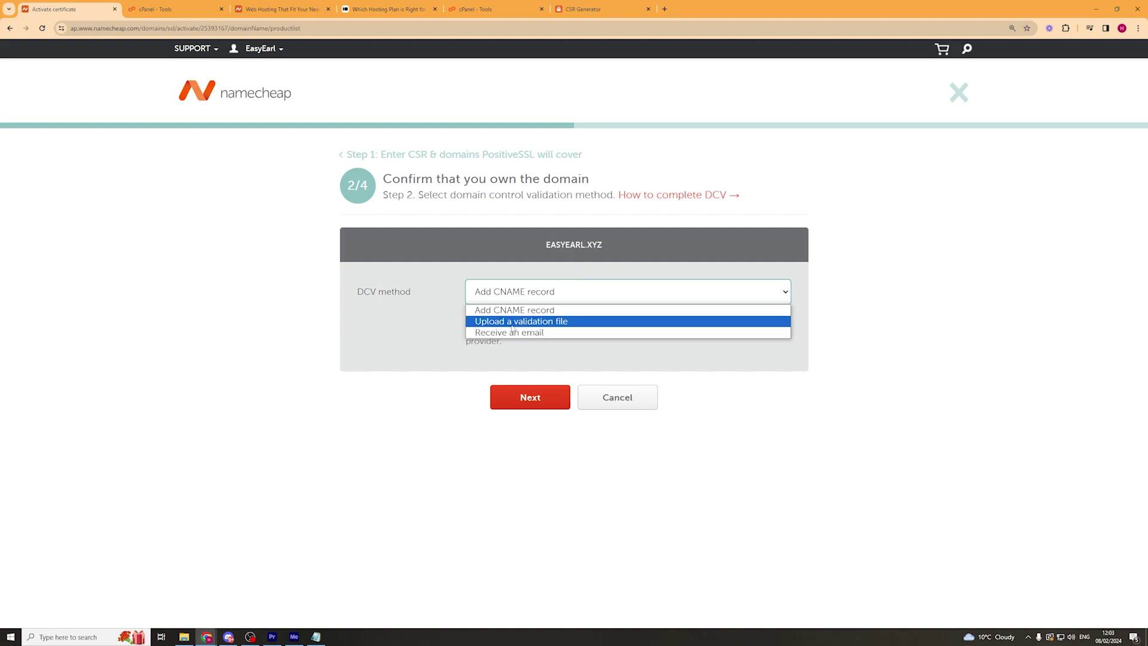
click(428, 306)
click(533, 396)
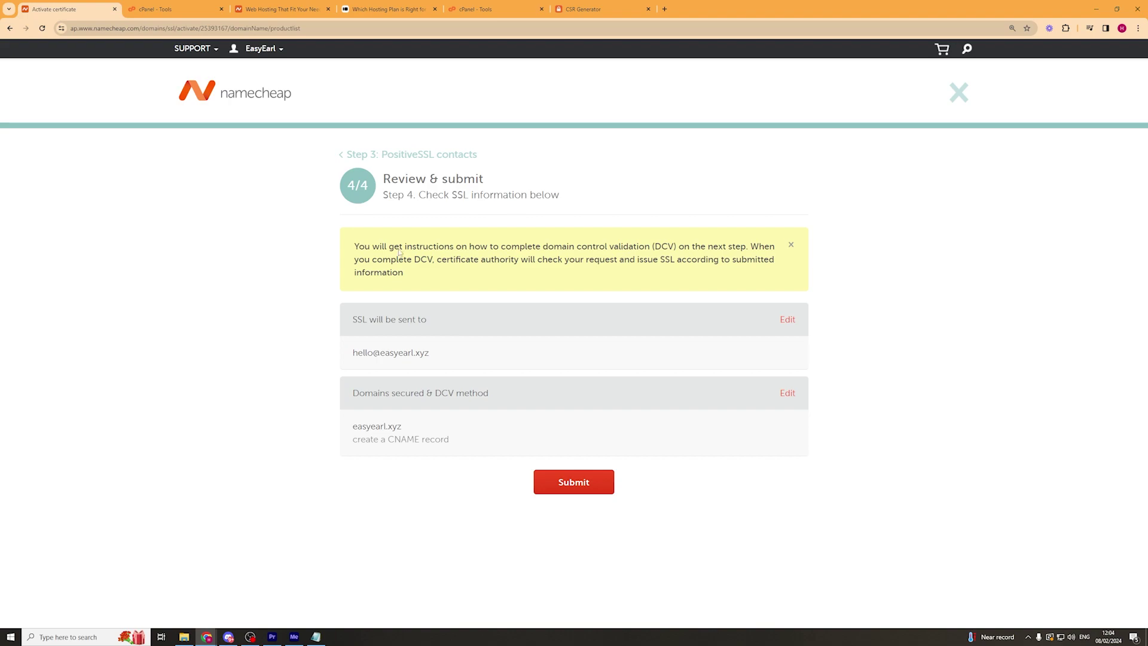
Submit the activation, then use Get Record to show the DCV CNAME host and target
click(566, 483)
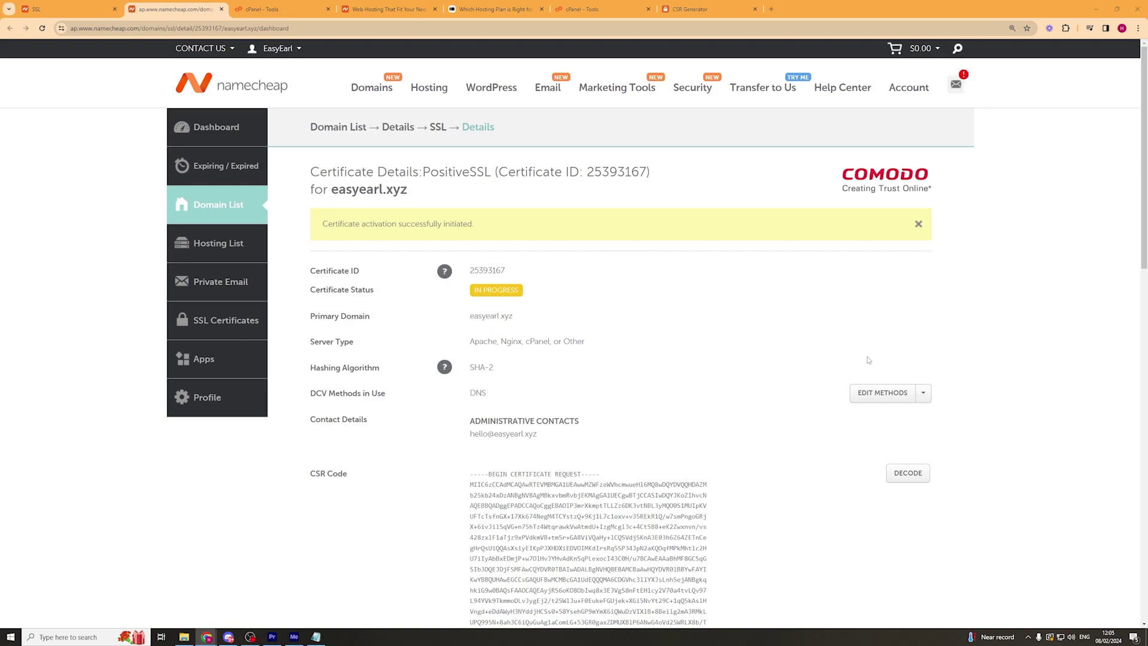
click(925, 394)
click(891, 412)
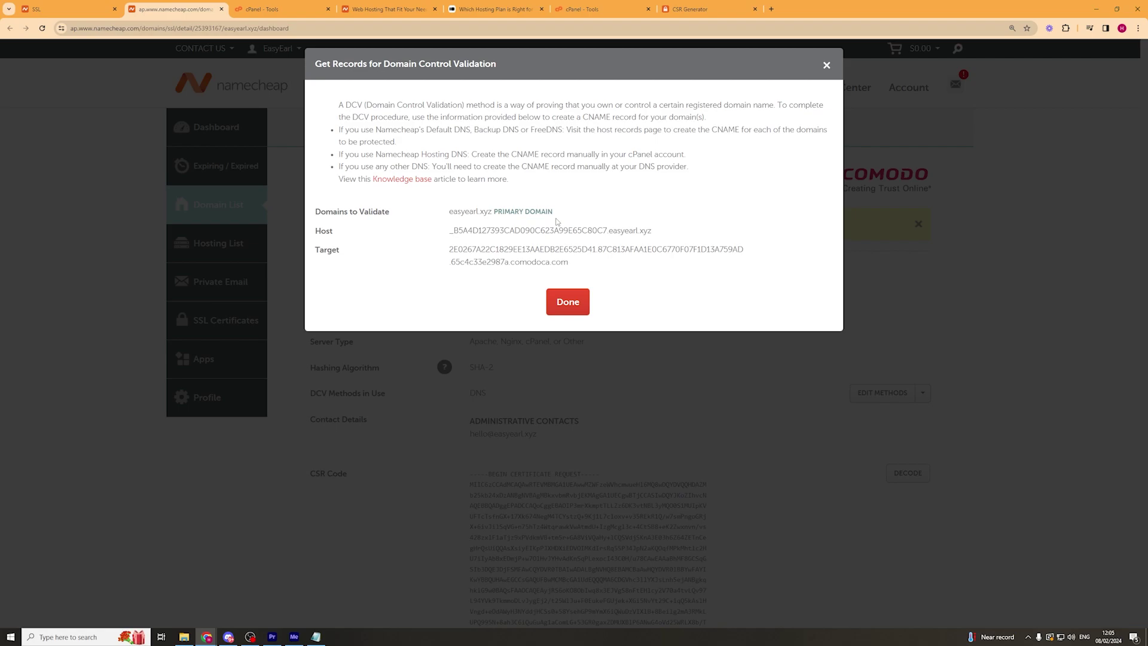
Choose Manage for easyearl.xyz from the dashboard's Domain List
key(ctrl+1)
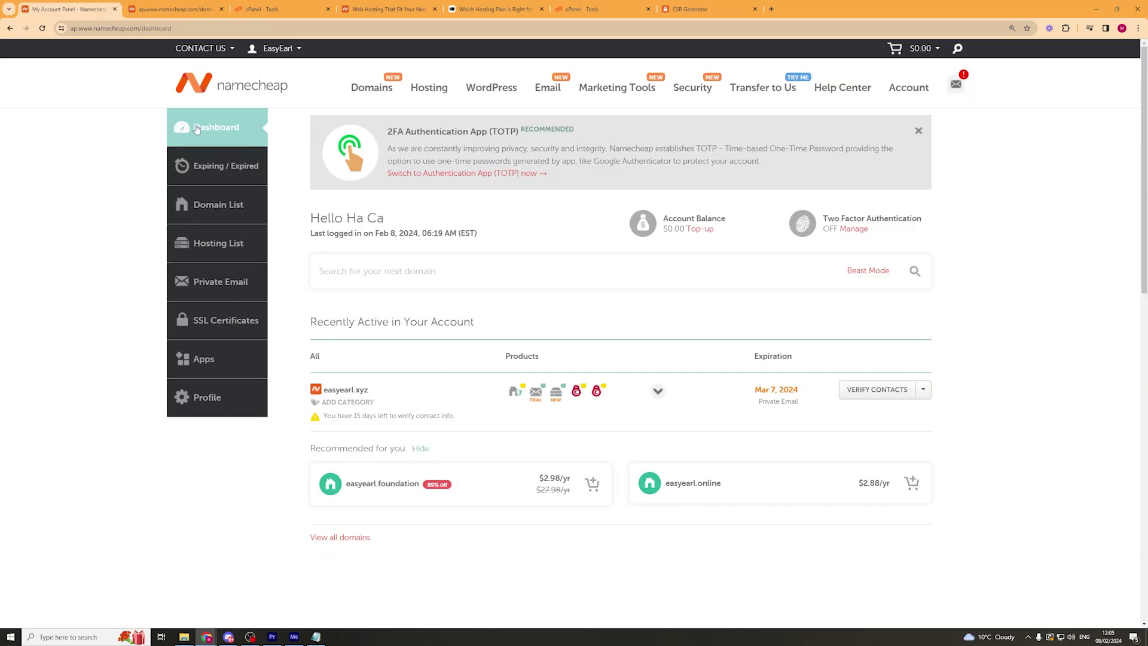
click(223, 203)
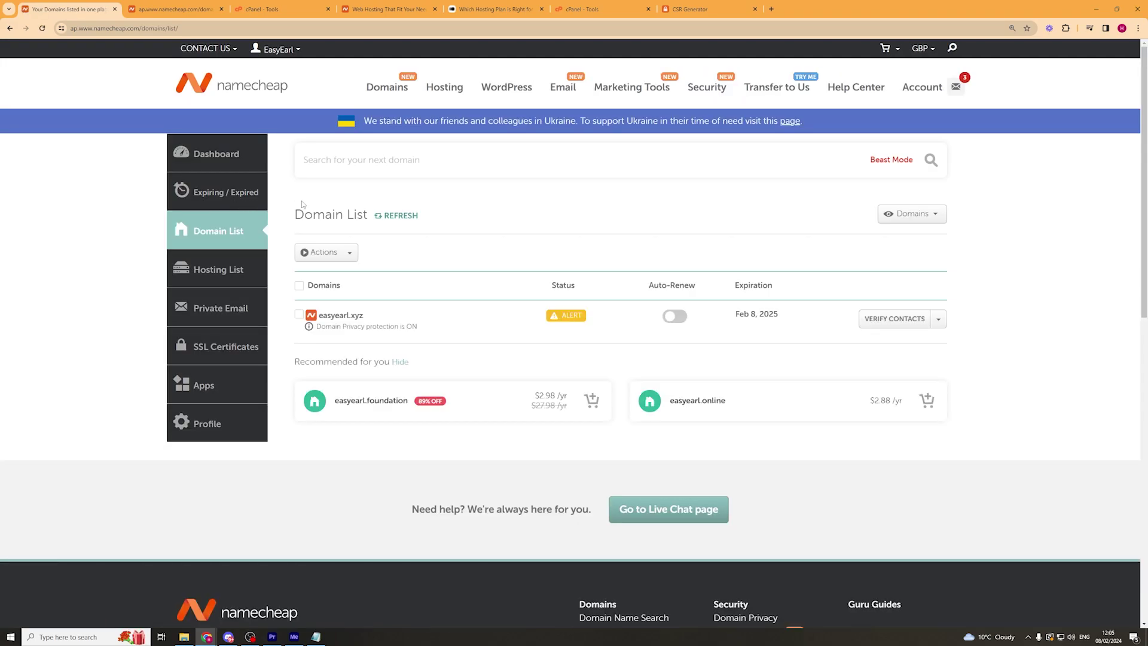
click(939, 319)
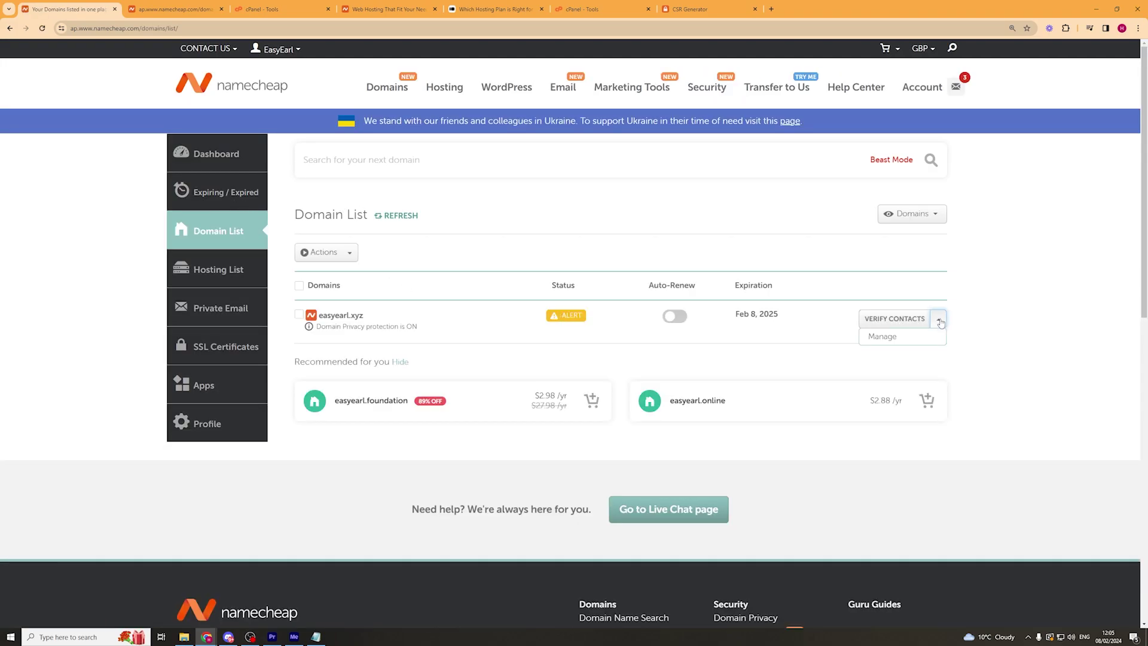
click(915, 343)
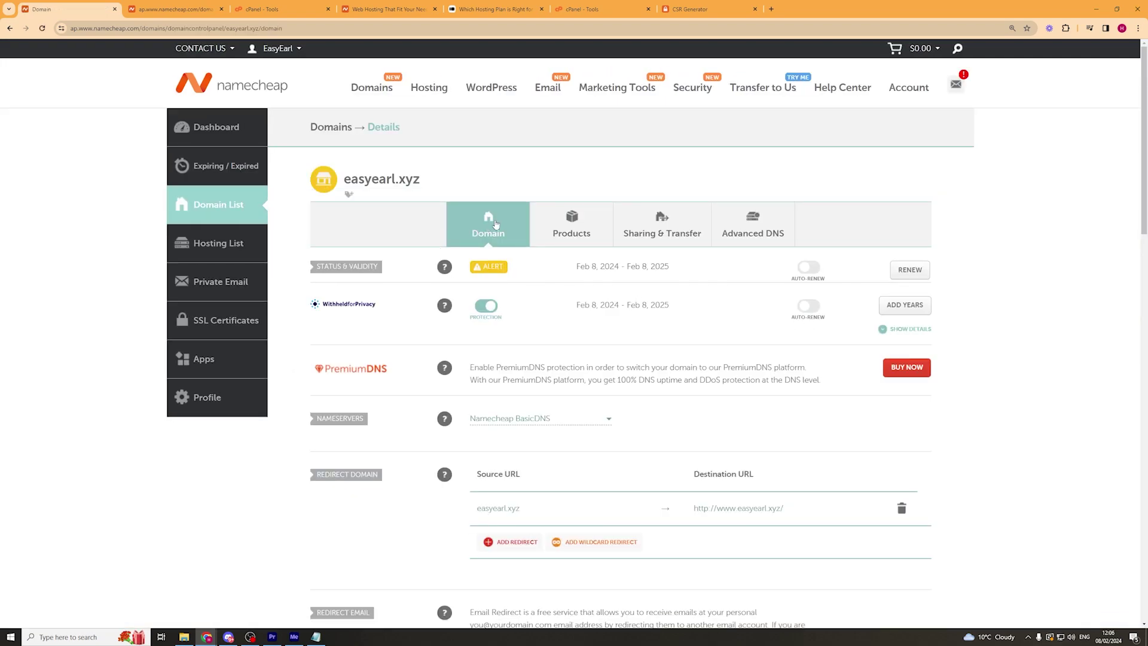
Add a new CNAME Record row in easyearl.xyz's Advanced DNS
click(753, 217)
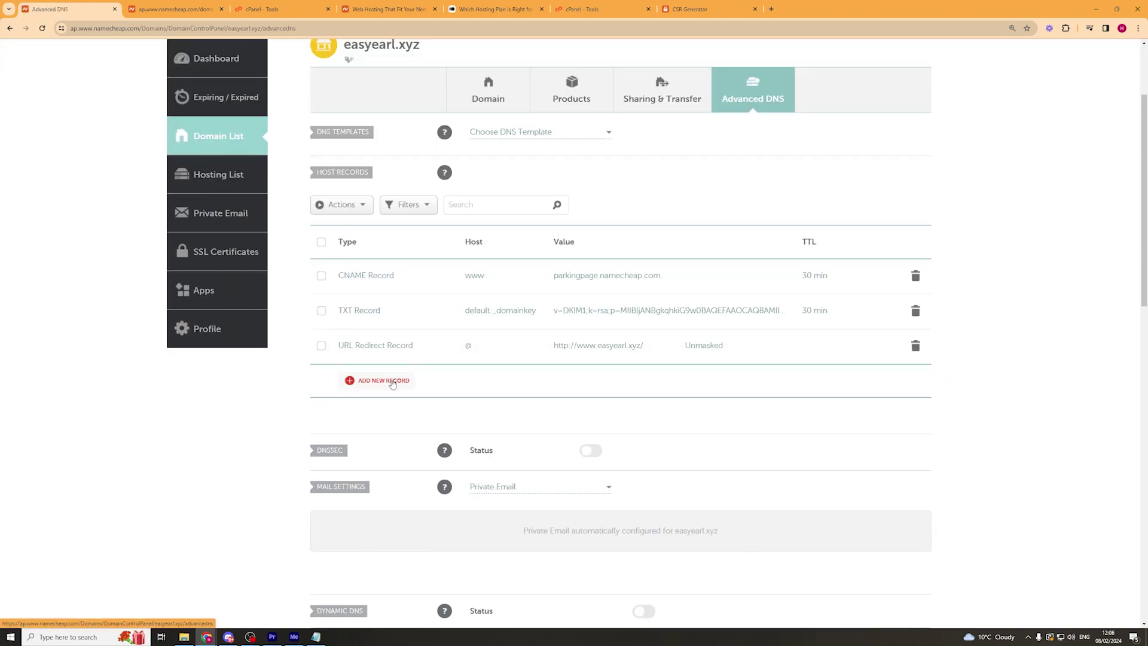
click(388, 390)
scroll(402, 313, down, 3)
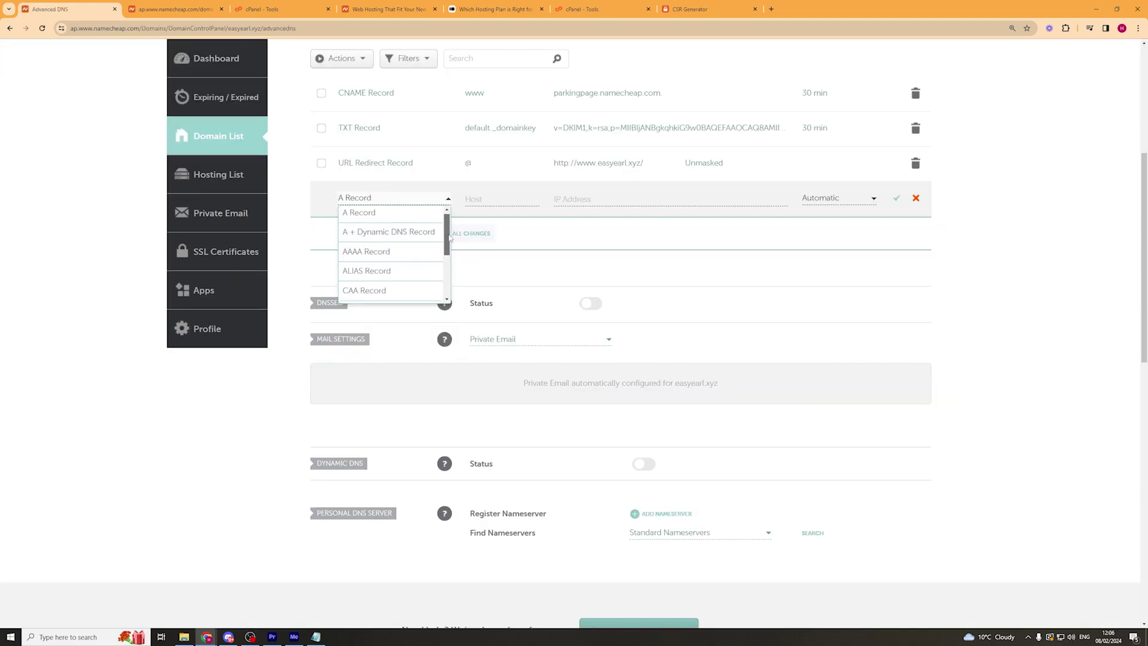
scroll(407, 263, down, 2)
click(408, 268)
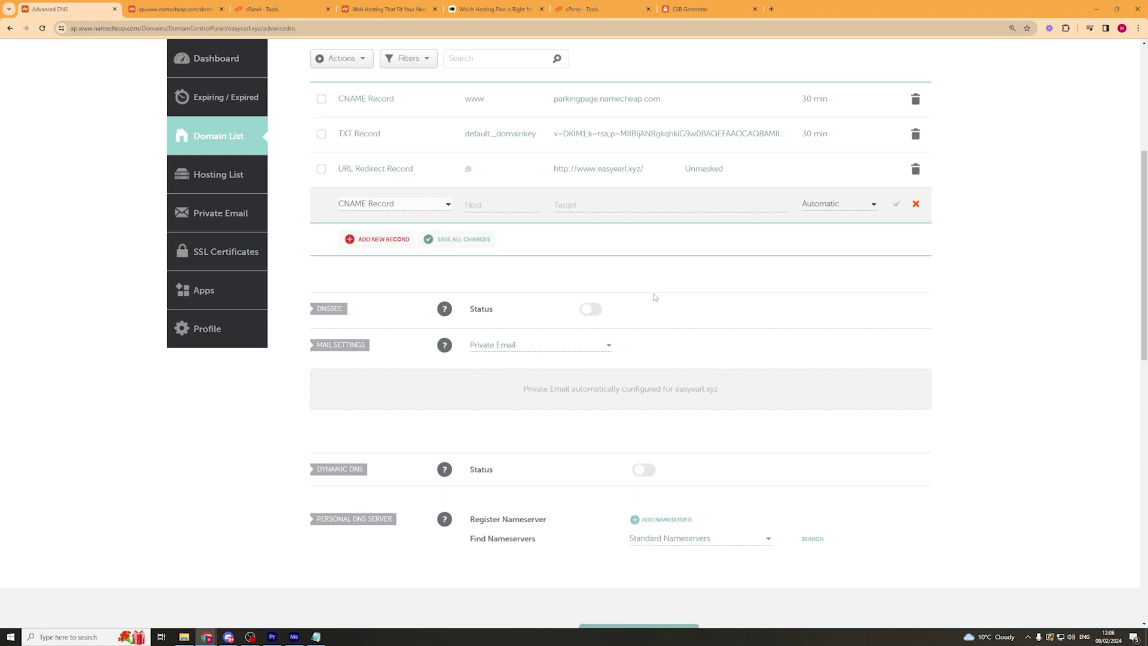
scroll(564, 328, up, 2)
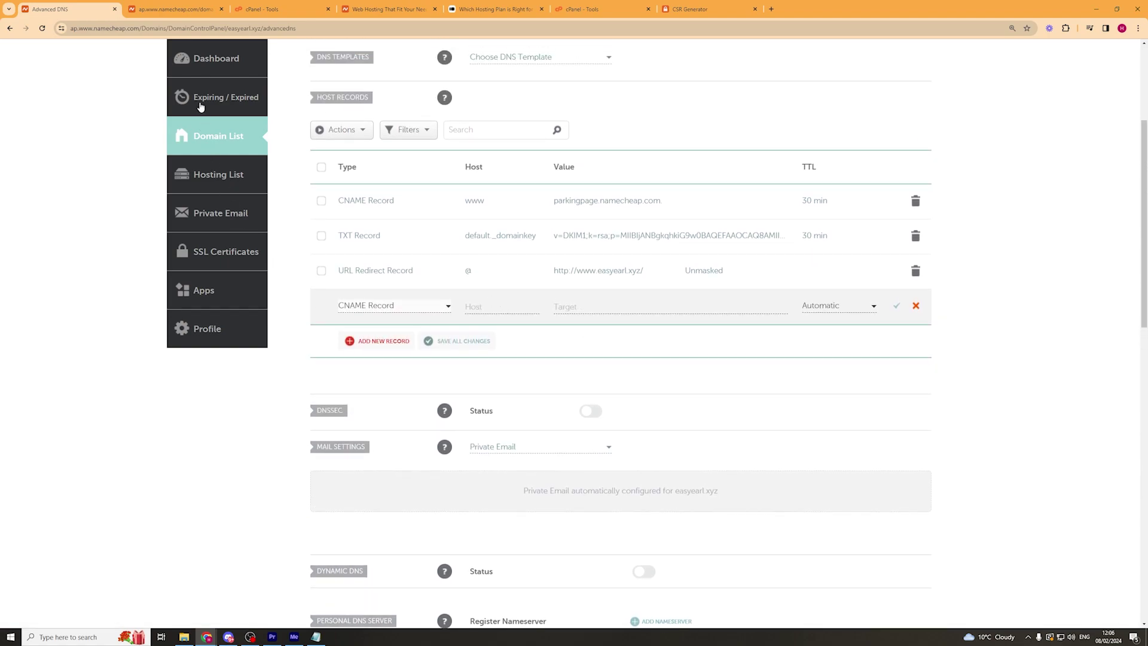
Copy the DCV Host value and paste it into the new record's Host field
click(163, 5)
mouse_move(652, 230)
mouse_down()
mouse_move(450, 230)
mouse_move(645, 231)
mouse_up()
double_click(451, 231)
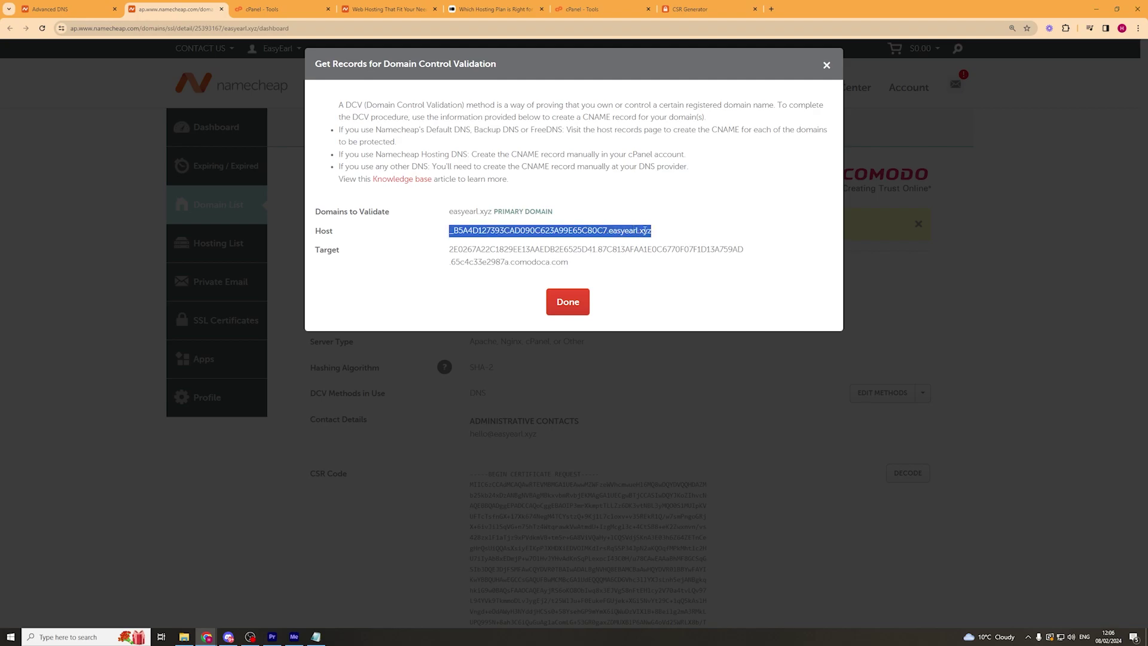
key(ctrl+c)
click(56, 9)
click(503, 306)
right_click(502, 306)
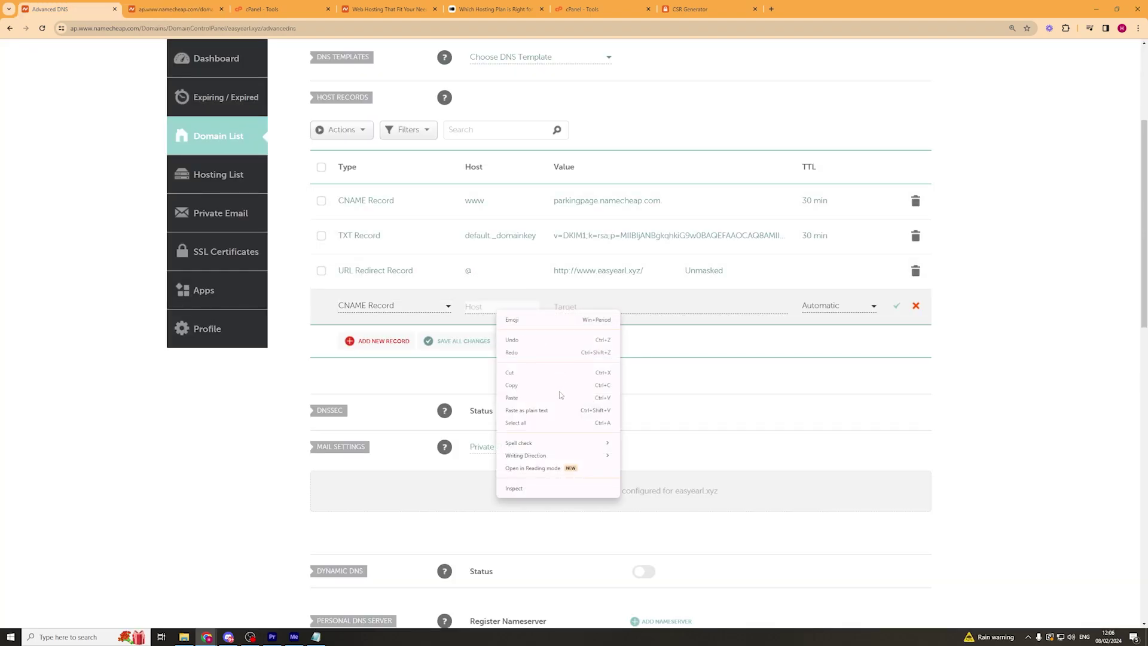
click(543, 401)
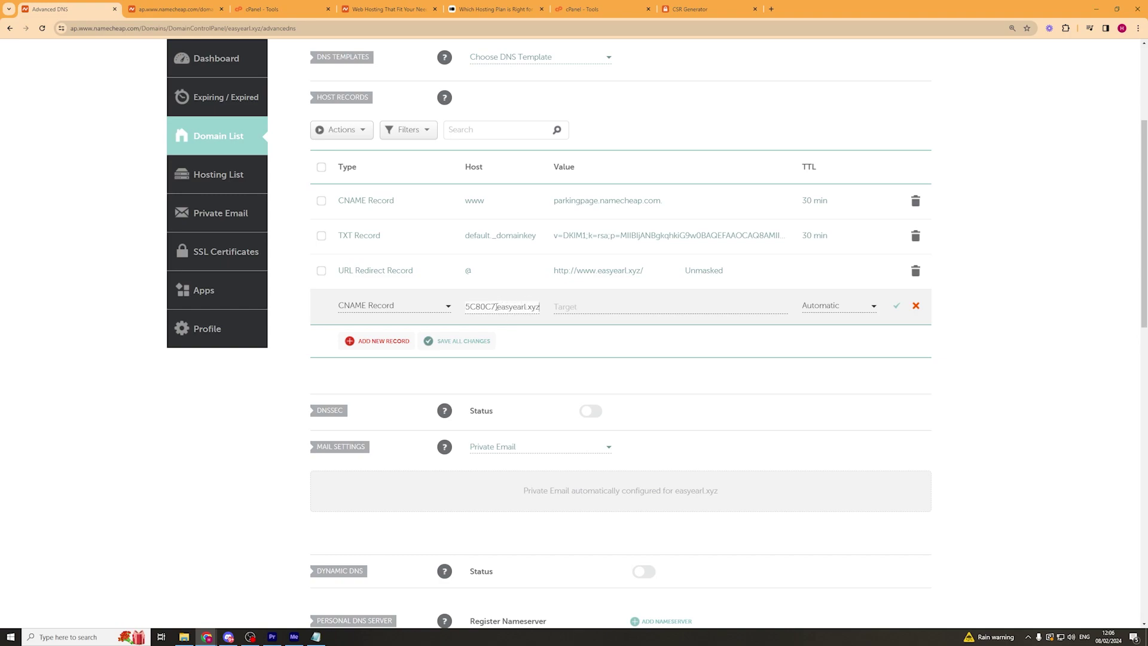
drag(497, 306, 559, 308)
click(526, 303)
scroll(513, 308, down, 2)
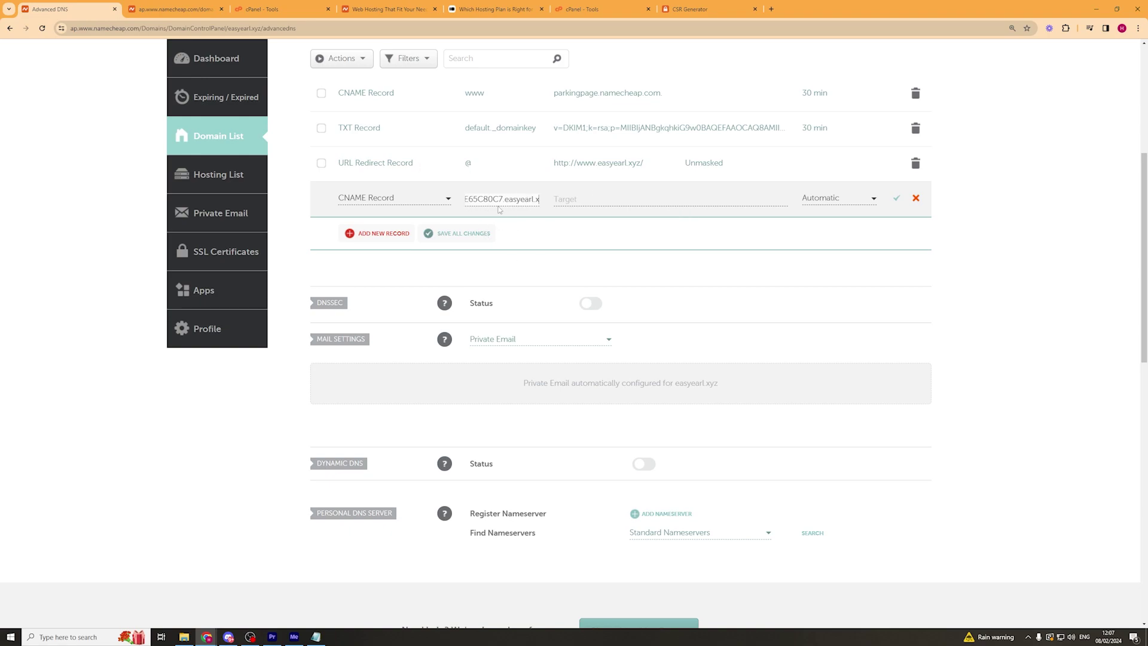
click(605, 265)
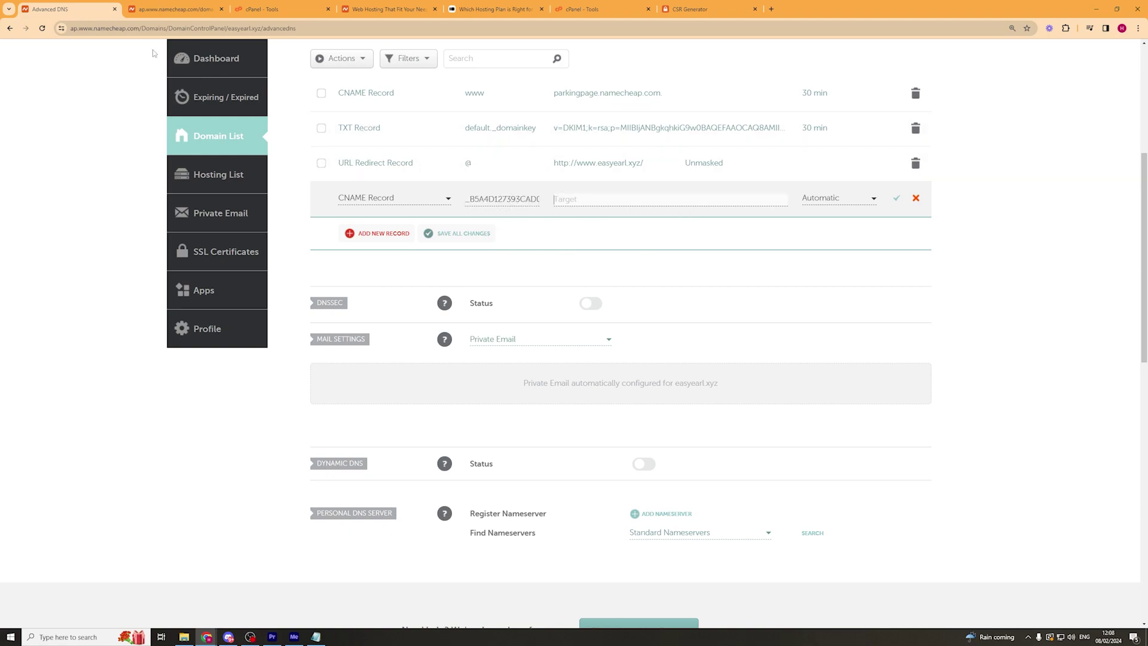
Copy the comodoca.com DCV Target value into the CNAME record's Target field
click(159, 11)
triple_click(484, 256)
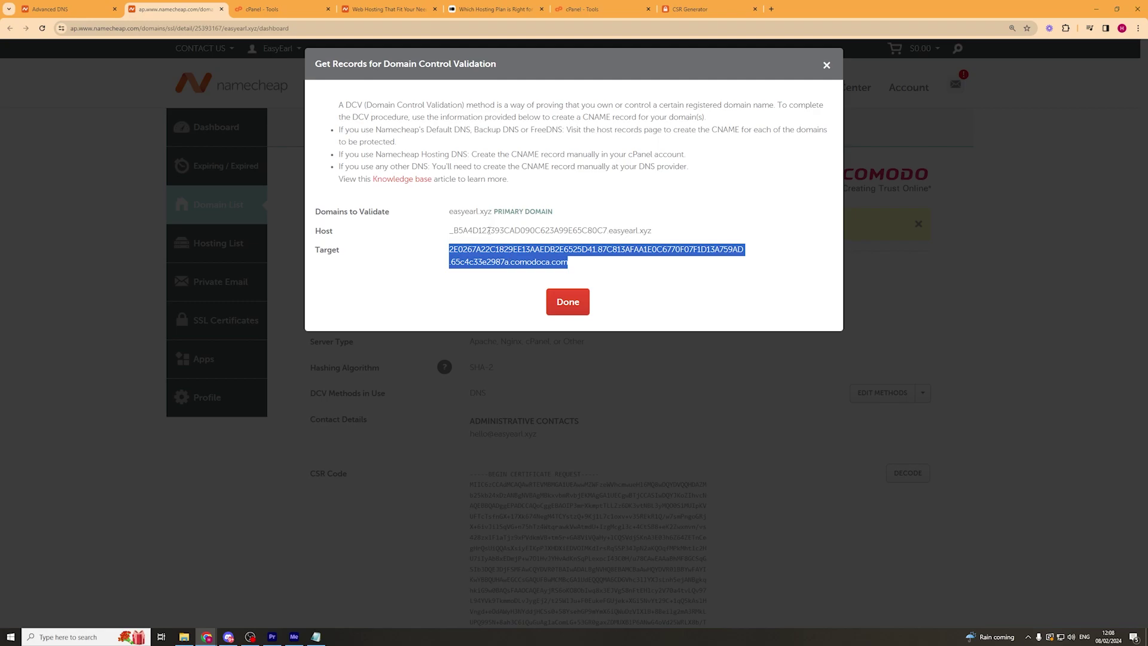
key(ctrl+c)
click(59, 9)
click(646, 199)
key(ctrl+v)
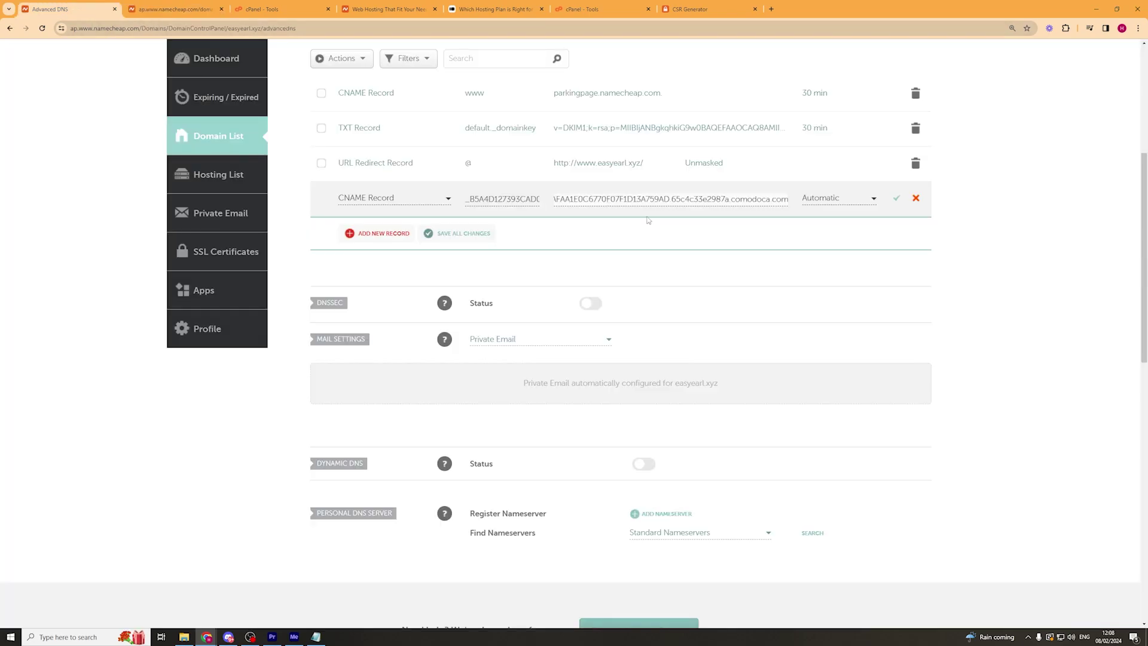
Set the record's TTL to 1 min and save it
click(839, 199)
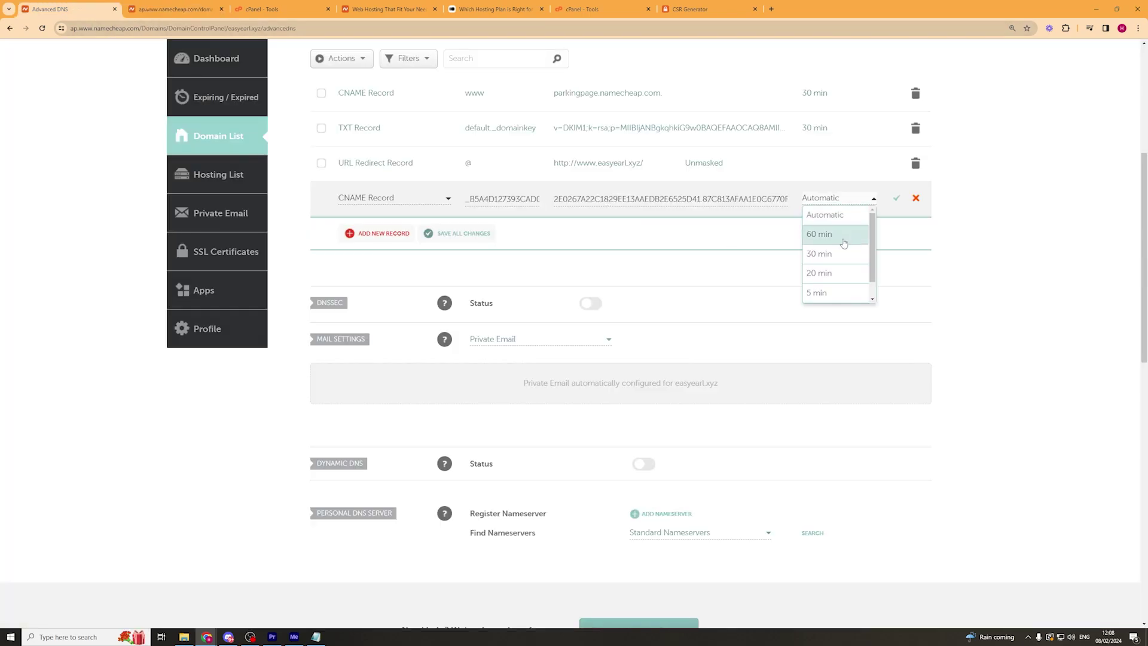
scroll(835, 279, down, 1)
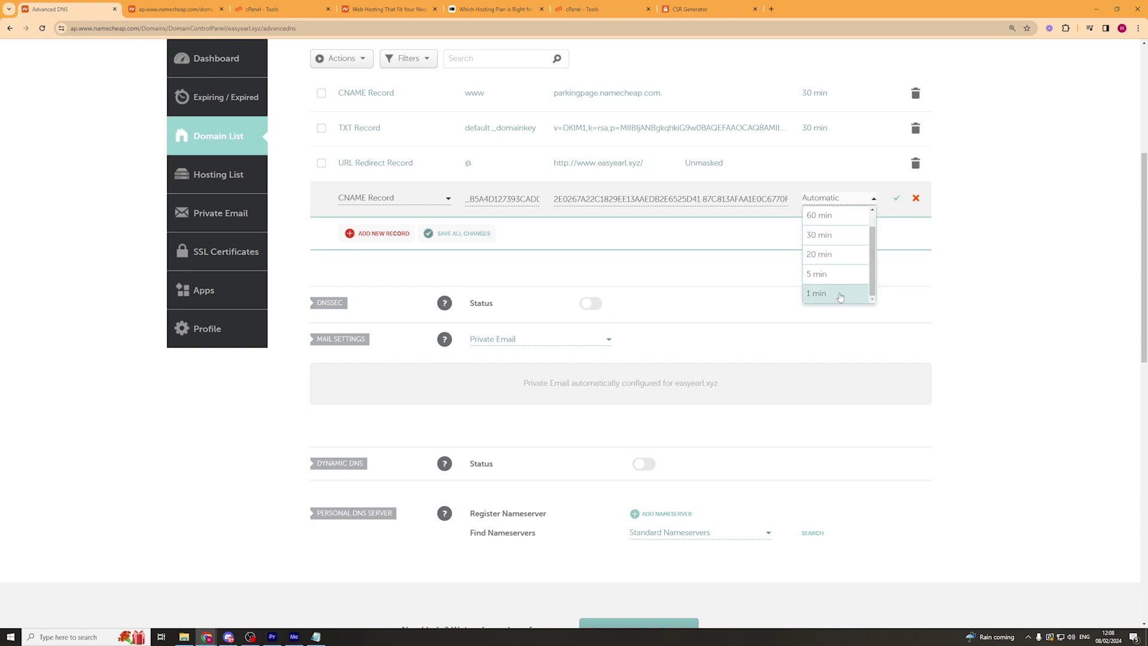
click(852, 294)
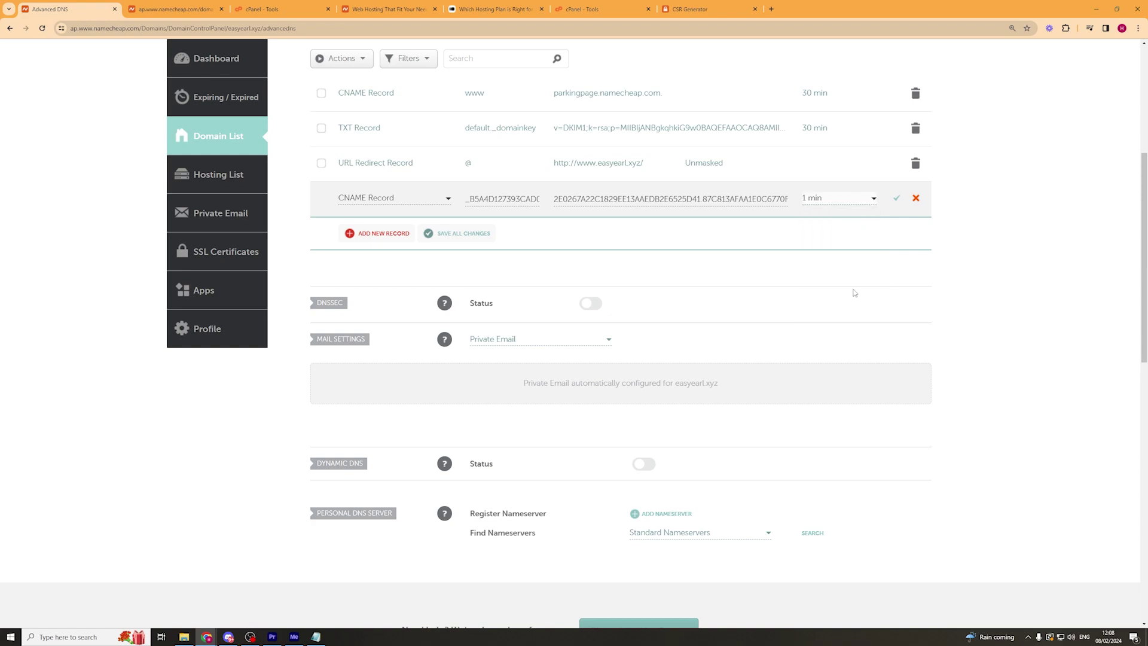
click(896, 200)
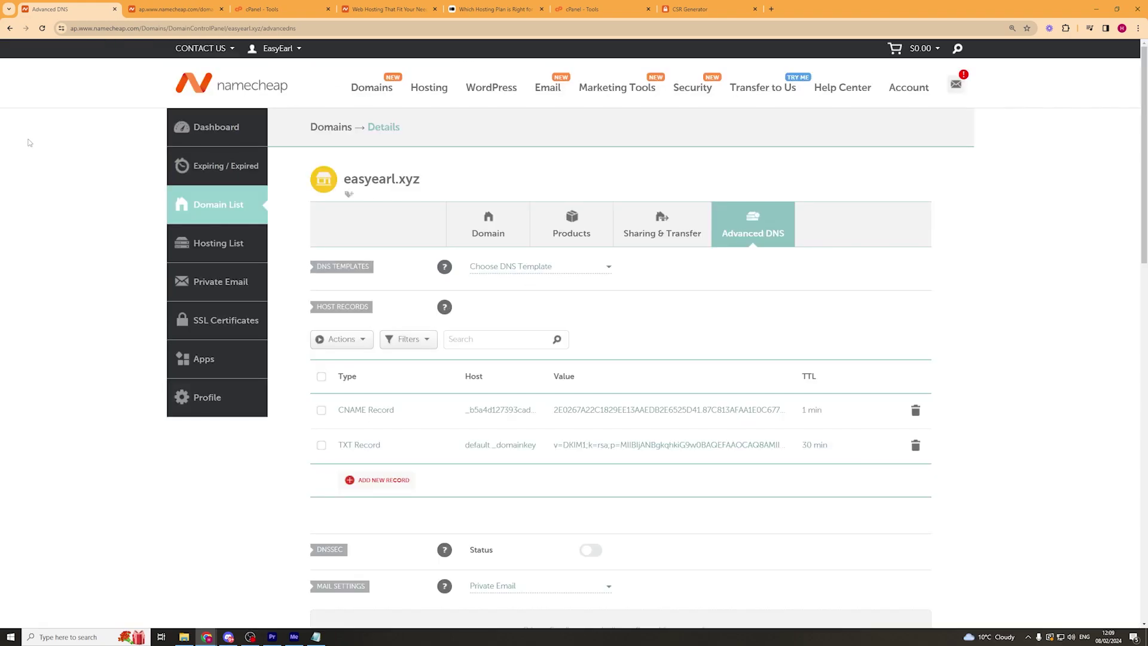
Open DETAILS for the pending easyearl.xyz PositiveSSL certificate under SSL Certificates
click(192, 321)
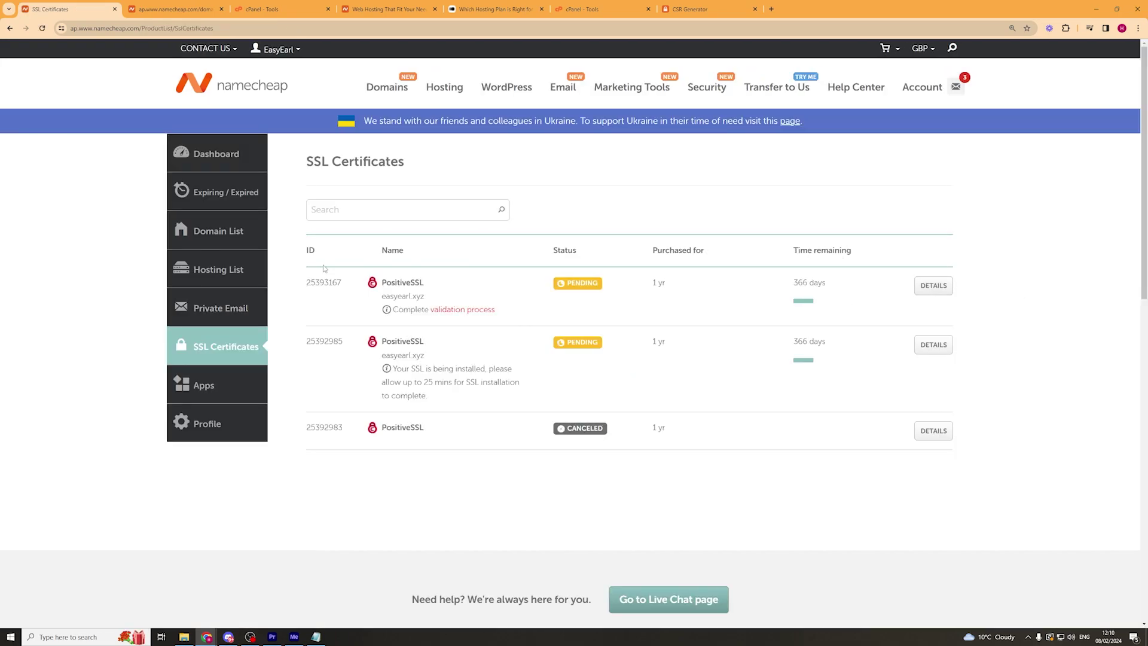
click(933, 285)
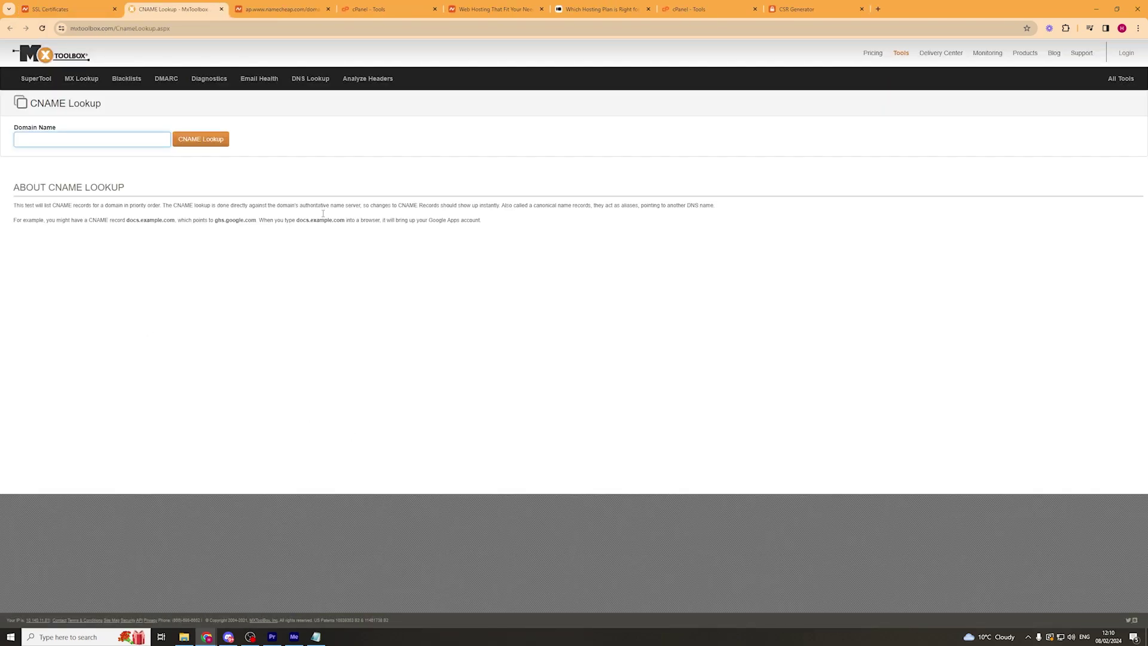
Run an MxToolbox CNAME lookup on the DCV validation Host value, which reports the record not found yet
click(281, 9)
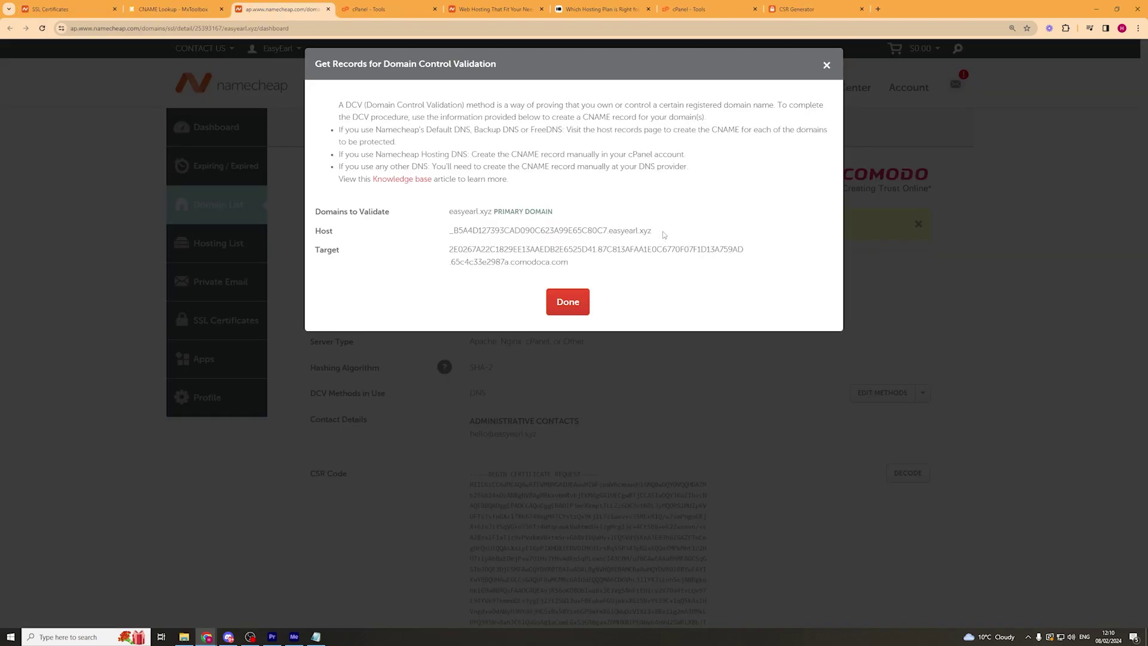
drag(651, 231, 450, 231)
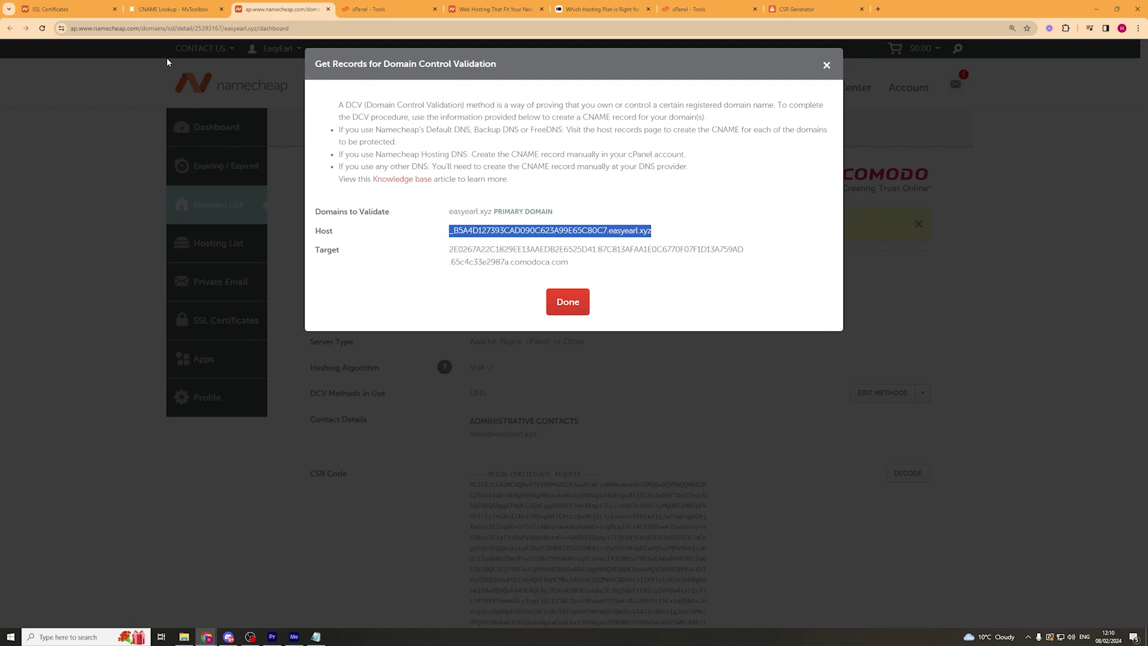
click(171, 9)
key(ctrl+v)
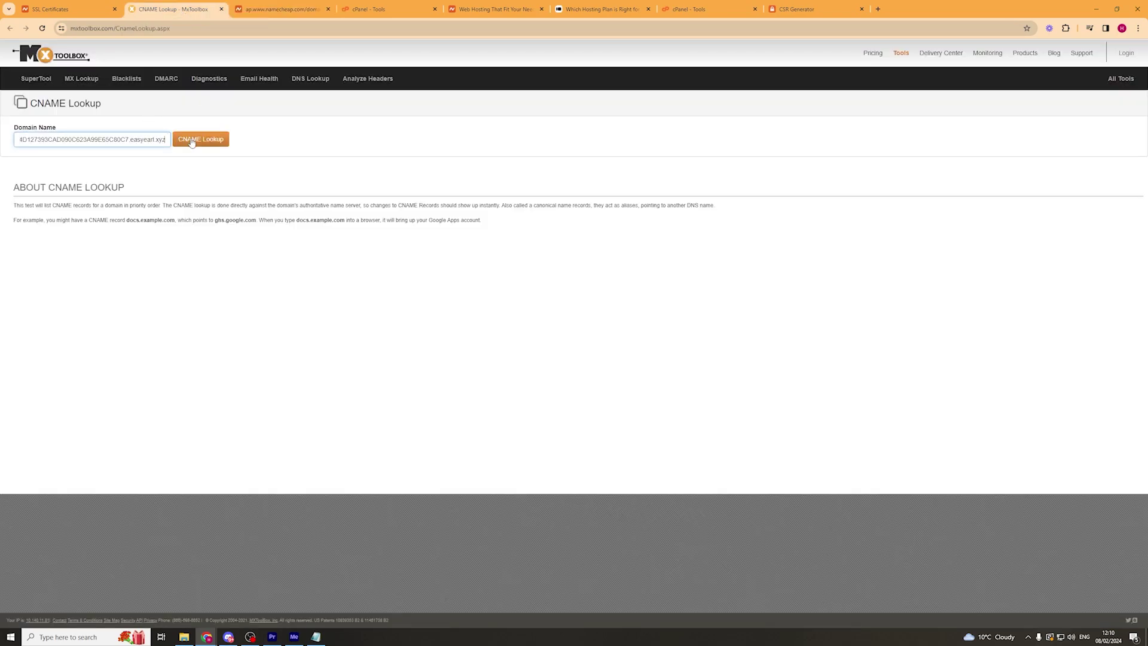
click(198, 139)
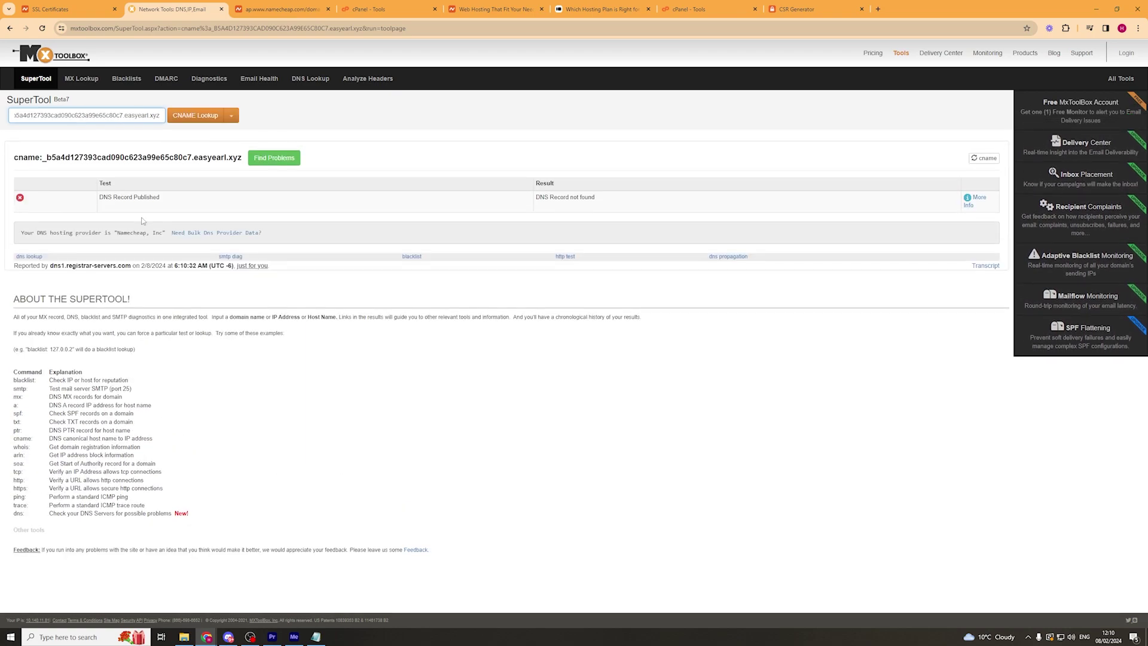
click(335, 339)
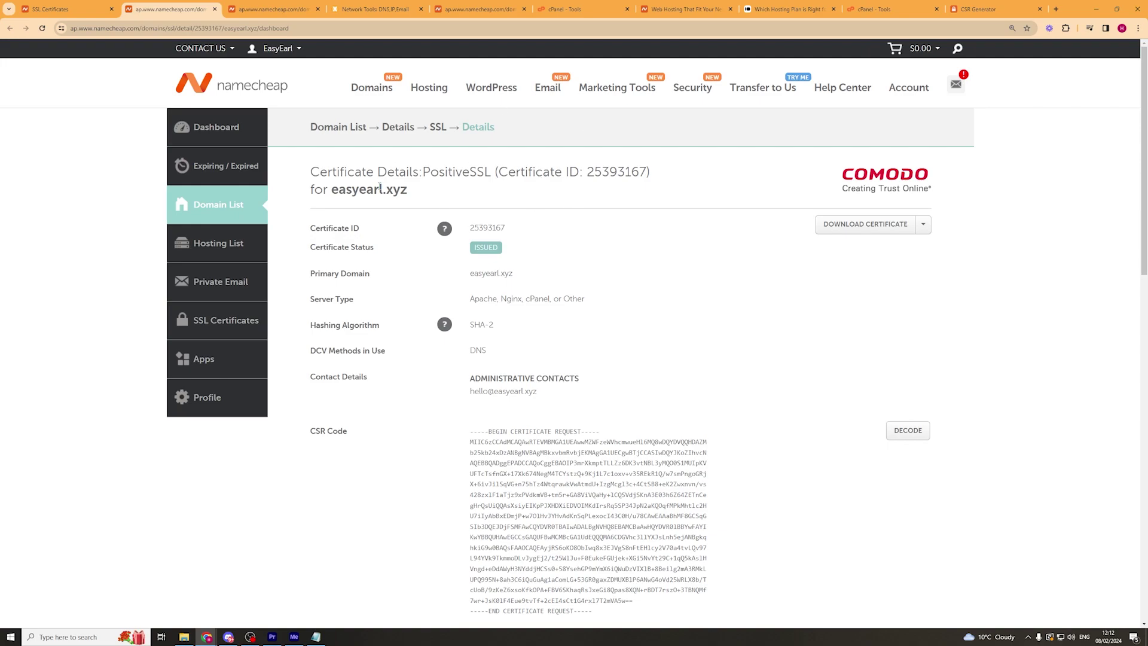
Highlight the ISSUED certificate status of the easyearl.xyz PositiveSSL certificate on its details page
drag(324, 248, 496, 248)
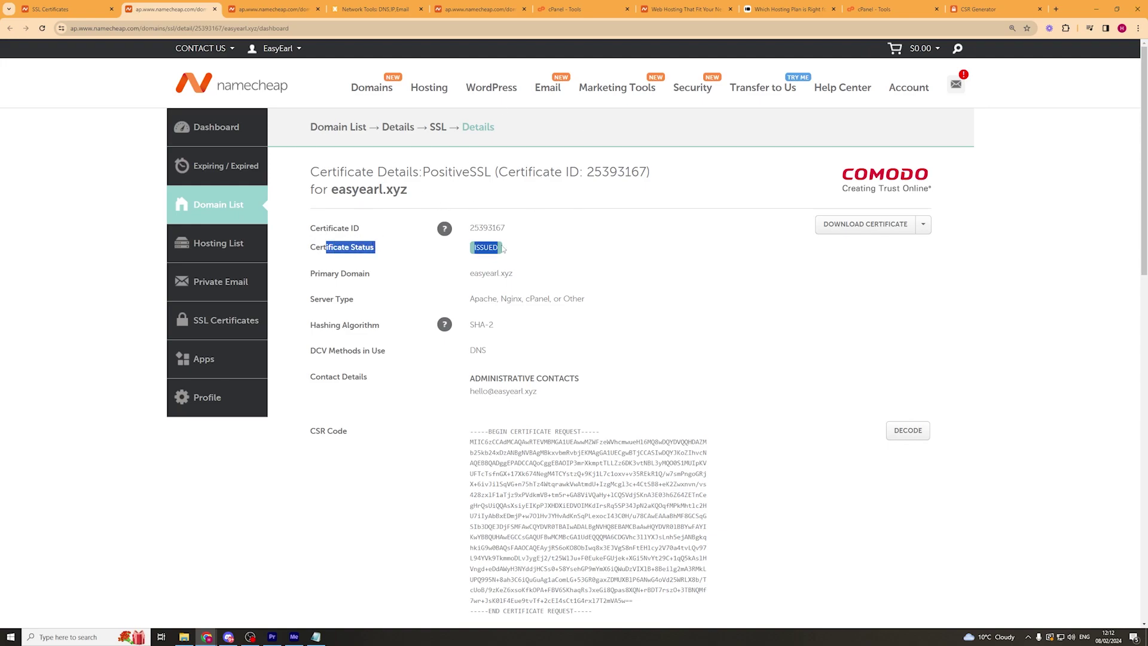
double_click(485, 248)
click(569, 245)
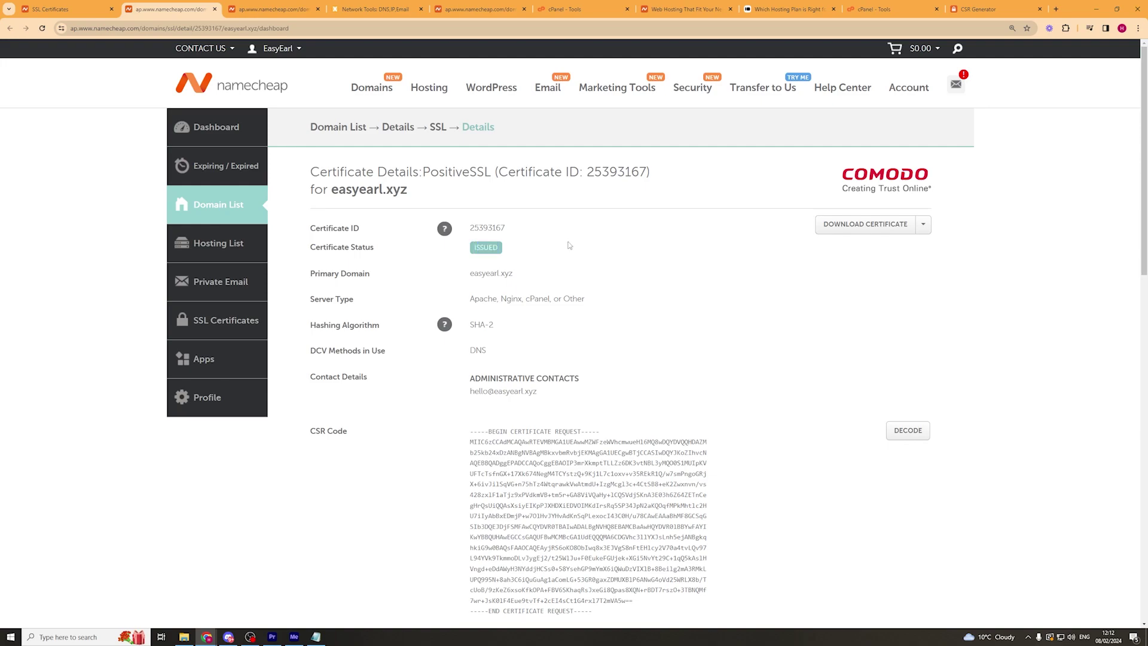